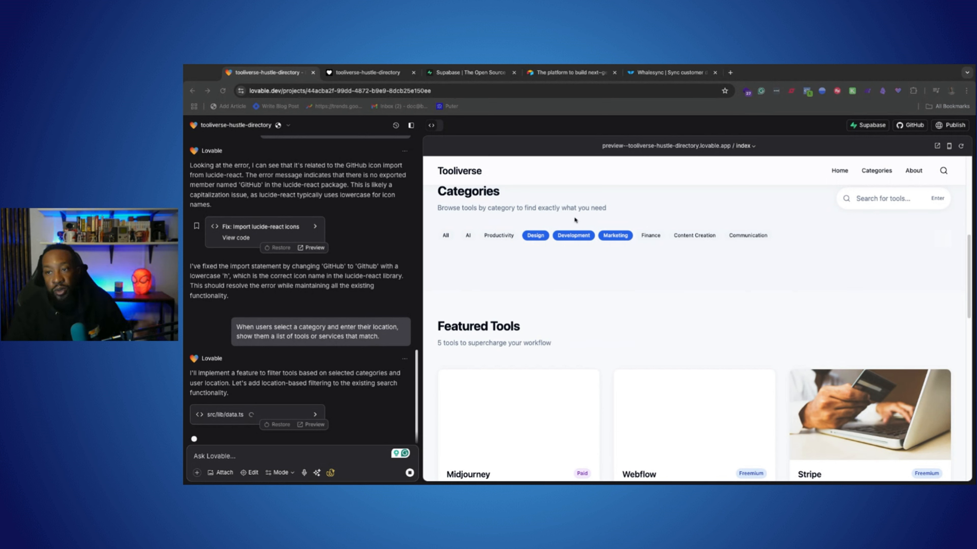
Leave the current project for the Lovable dashboard and open the toola-finder project
left_click(214, 131)
left_click(212, 127)
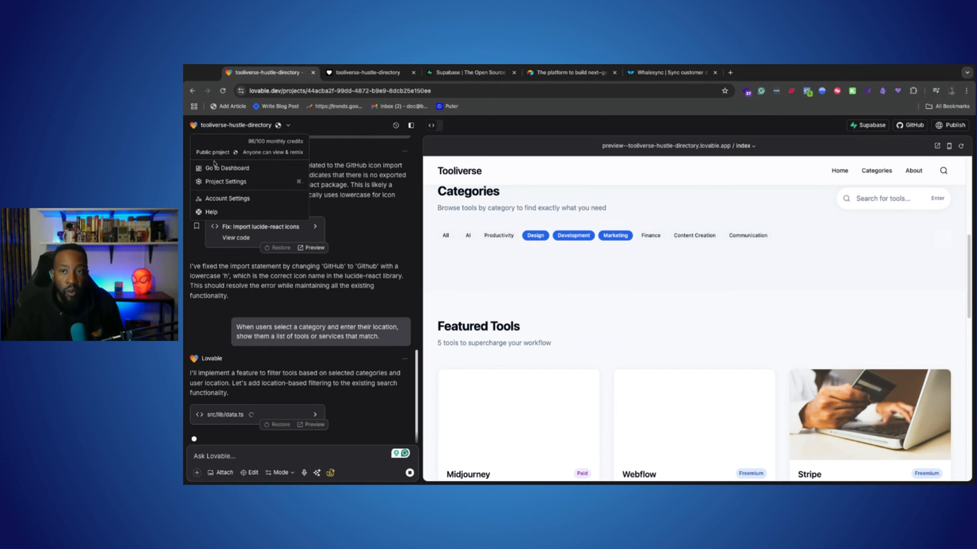
left_click(221, 172)
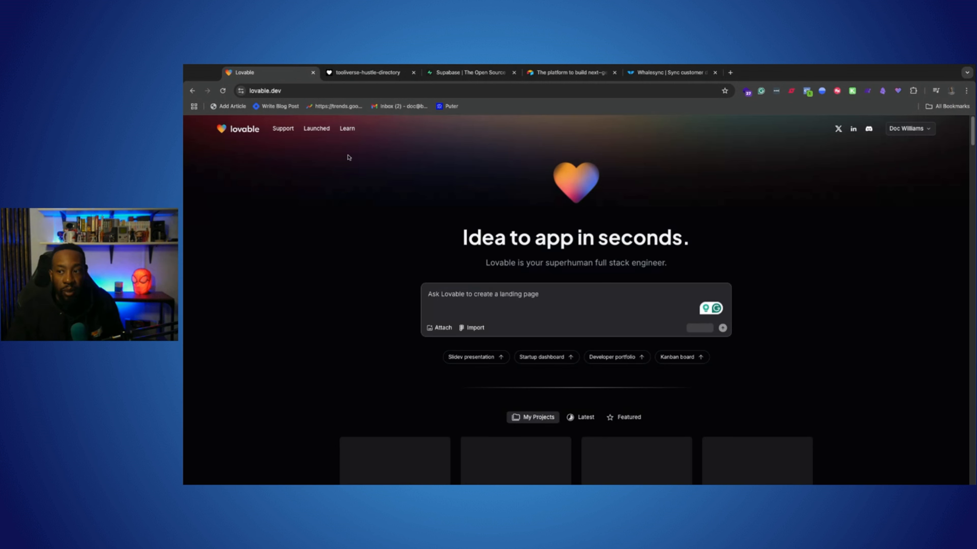
scroll(510, 310, "down", 4)
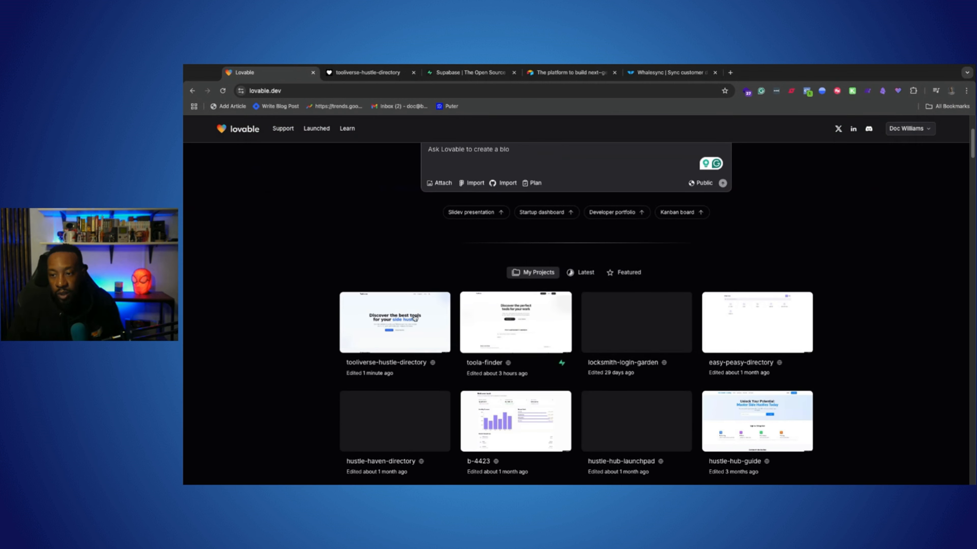
left_click(488, 314)
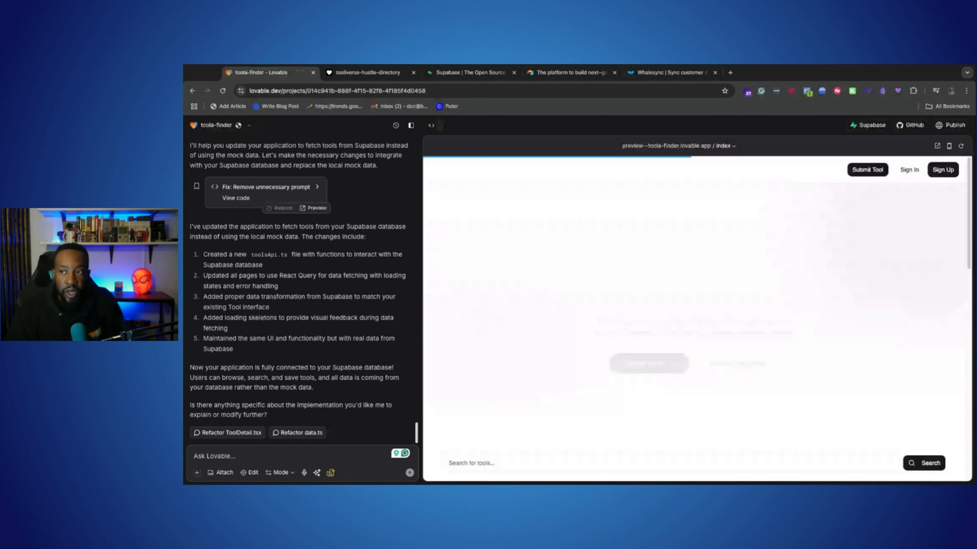
Review the tool search and Featured Tools sections on the ToolFinder home page preview
scroll(612, 285, "down", 12)
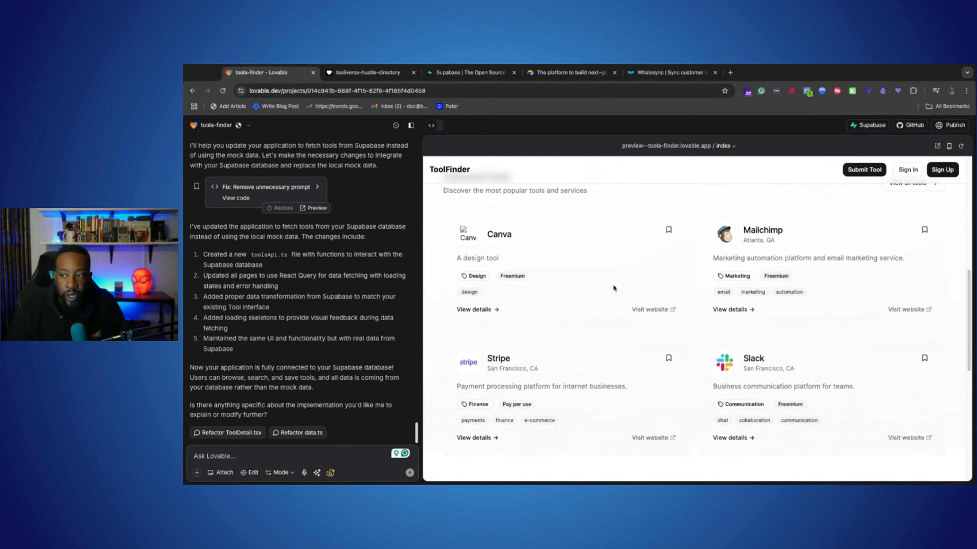
scroll(610, 284, "up", 6)
scroll(622, 283, "up", 4)
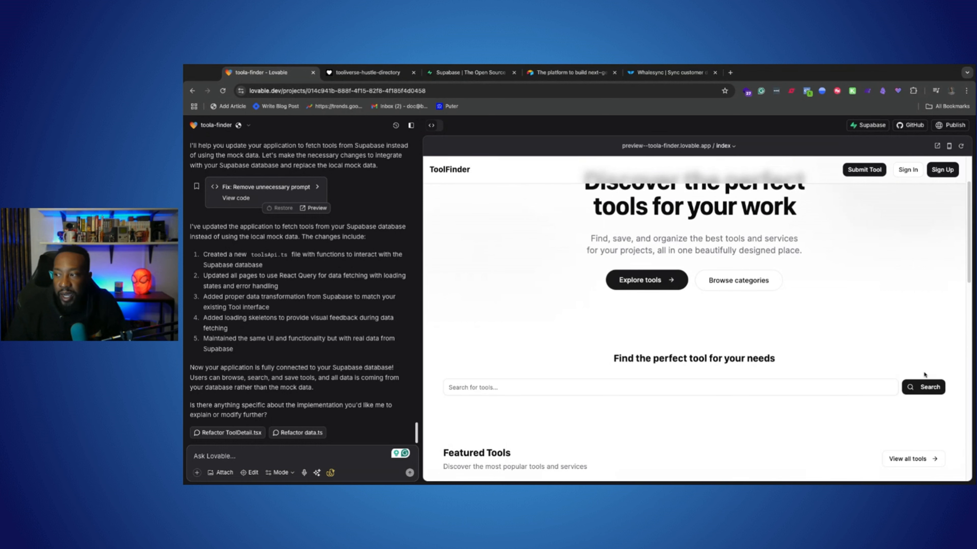
scroll(704, 379, "down", 2)
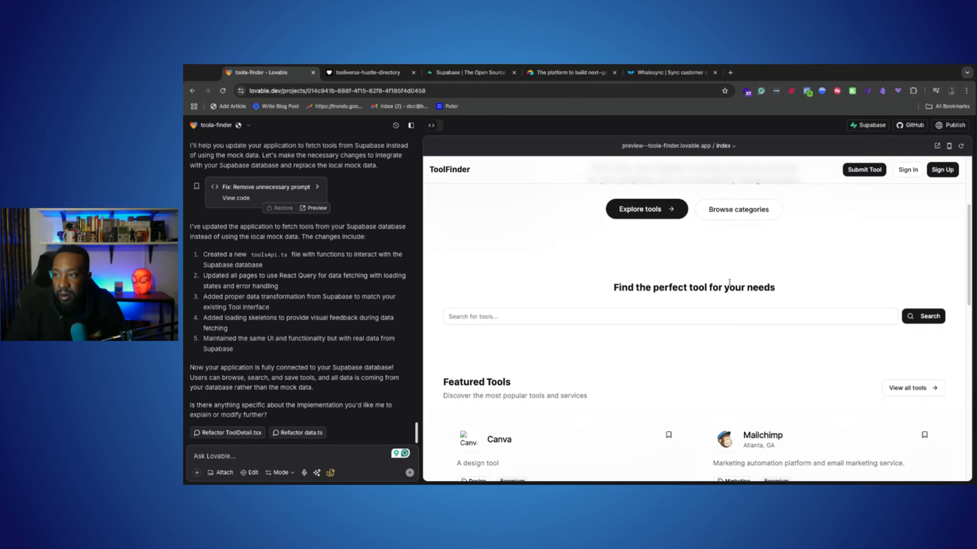
scroll(711, 255, "up", 3)
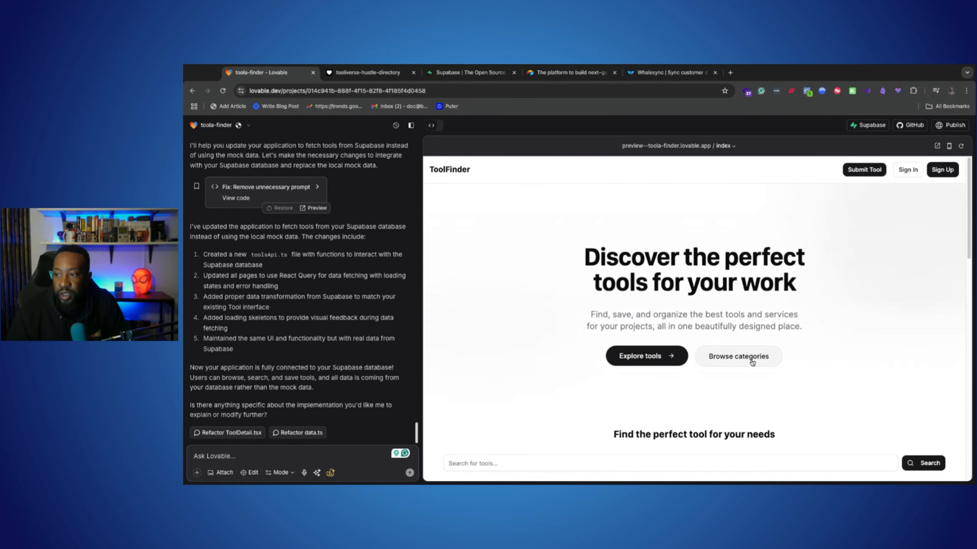
Check the Browse Categories and tool submission pages of the ToolFinder preview, and return to its home page
left_click(733, 358)
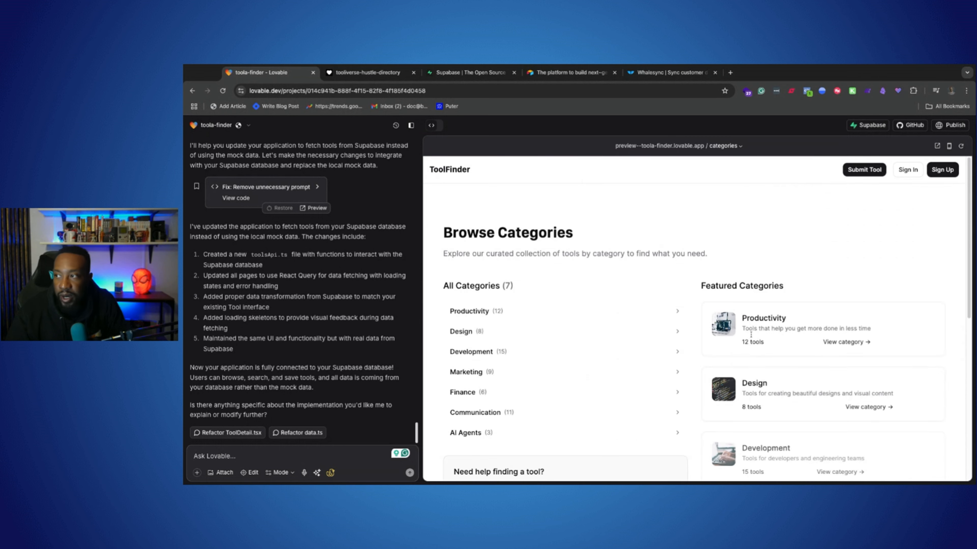
scroll(750, 299, "down", 6)
scroll(750, 298, "up", 6)
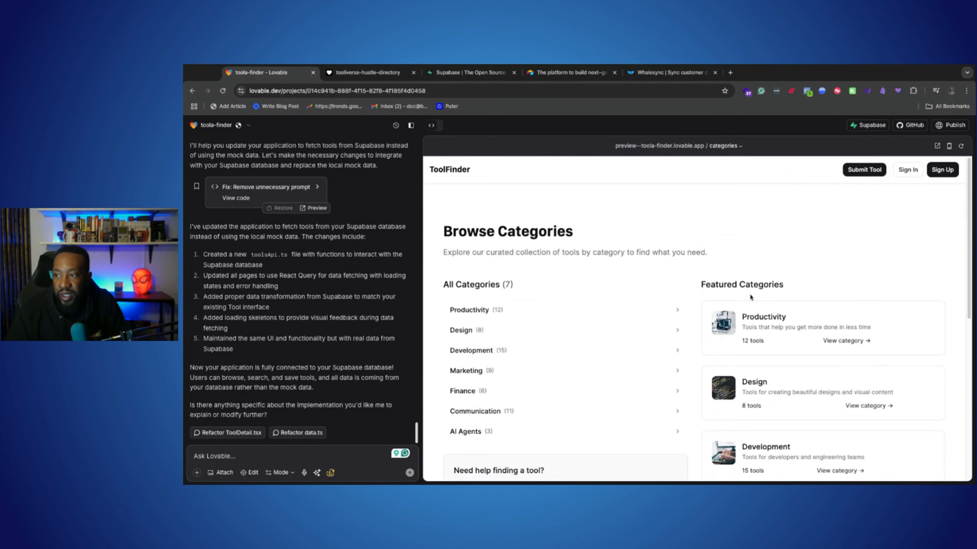
left_click(872, 170)
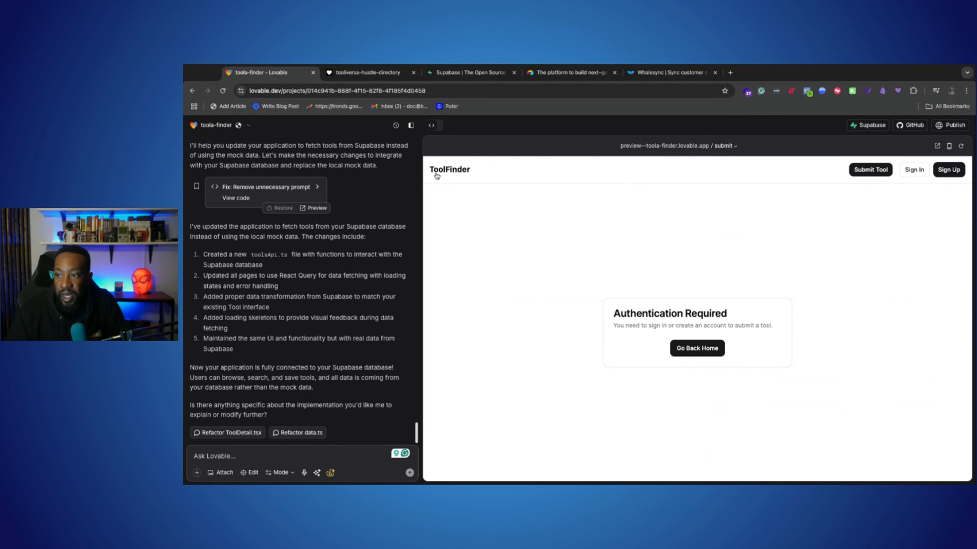
left_click(450, 174)
Try to bookmark the Canva tool among the Featured Tools, and dismiss the sign-in dialog
scroll(704, 323, "down", 2)
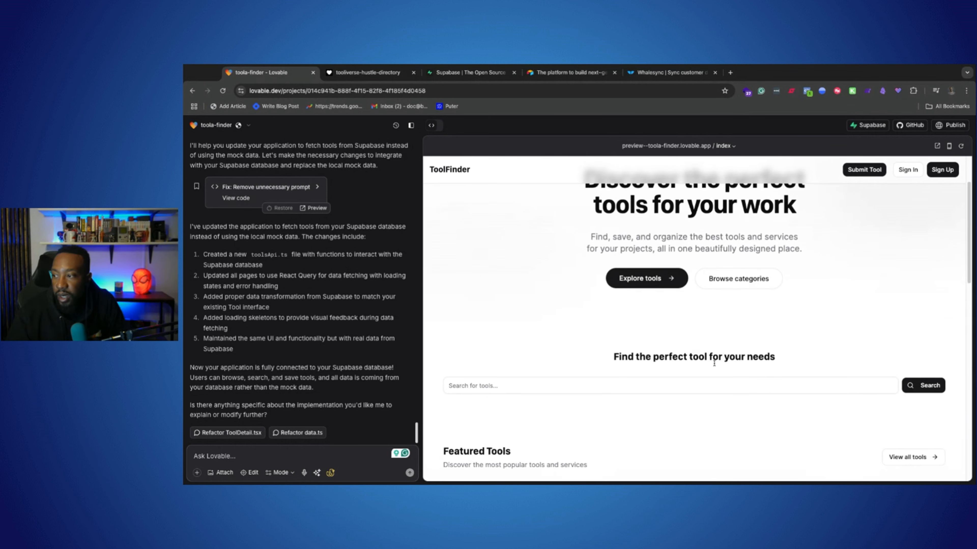
scroll(692, 304, "down", 2)
left_click(655, 302)
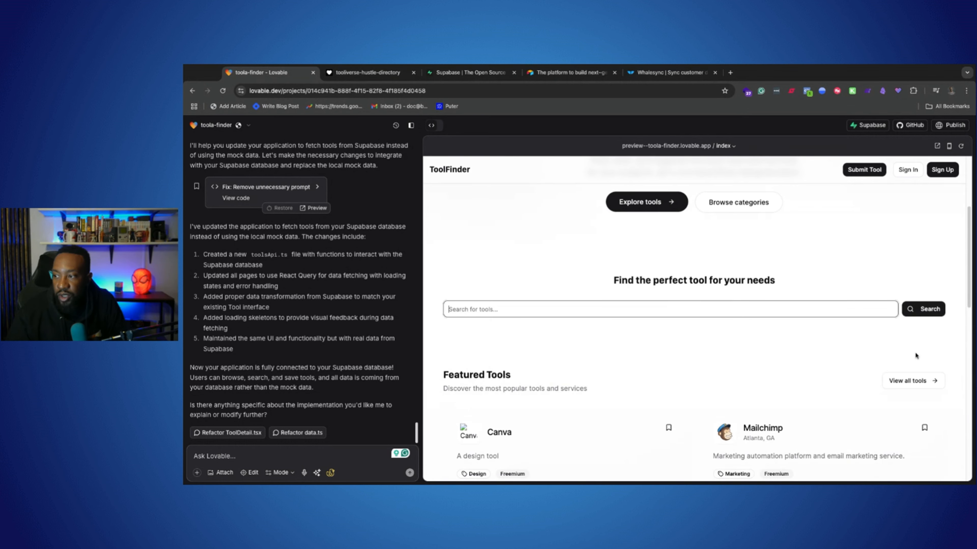
scroll(915, 351, "down", 3)
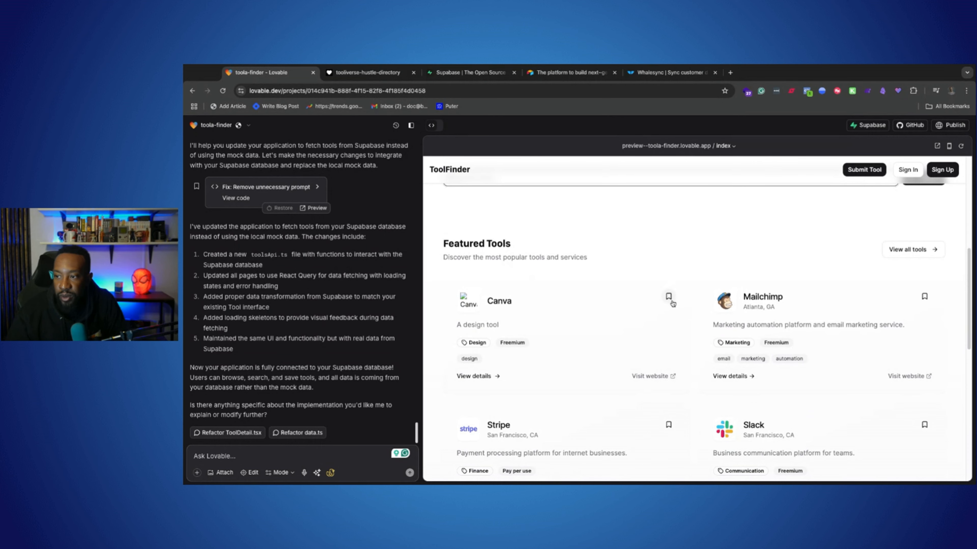
left_click(669, 298)
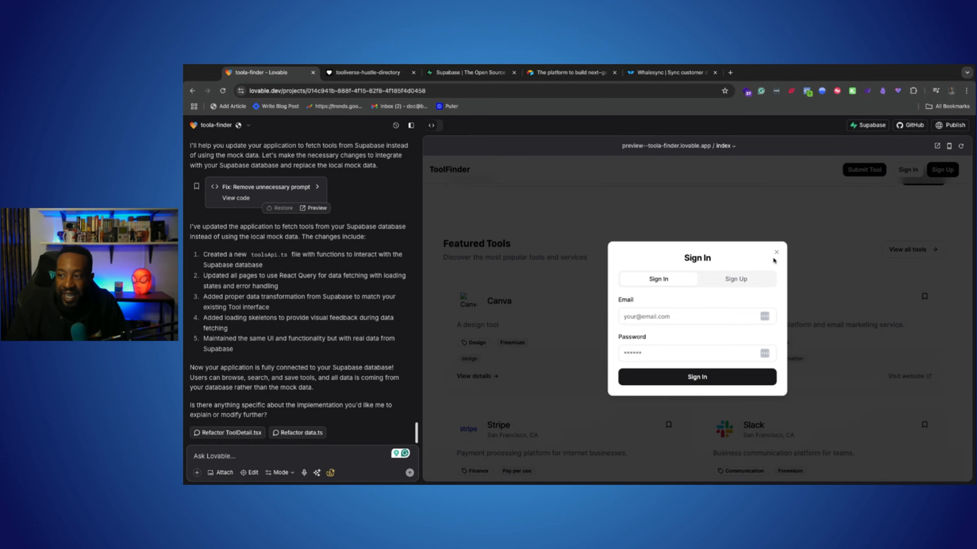
left_click(777, 251)
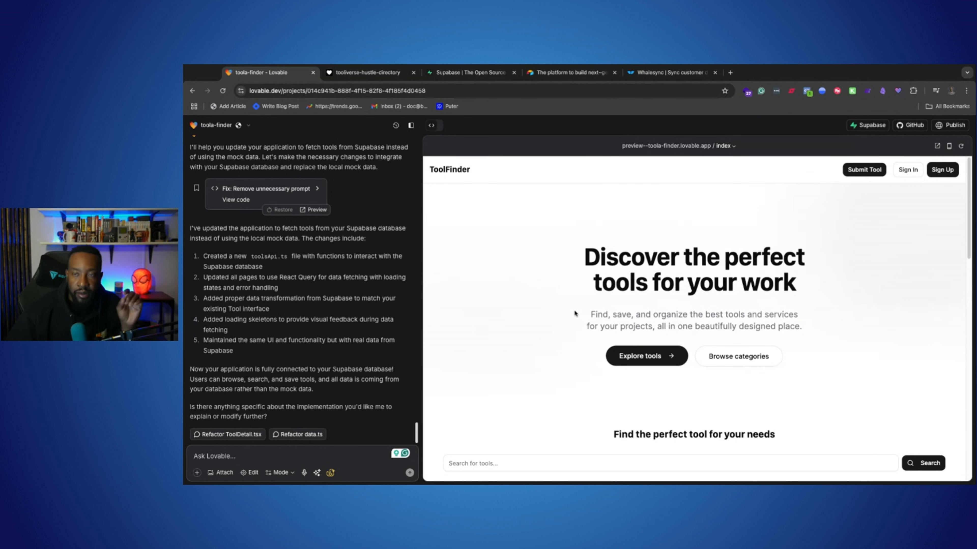
scroll(488, 350, "down", 10)
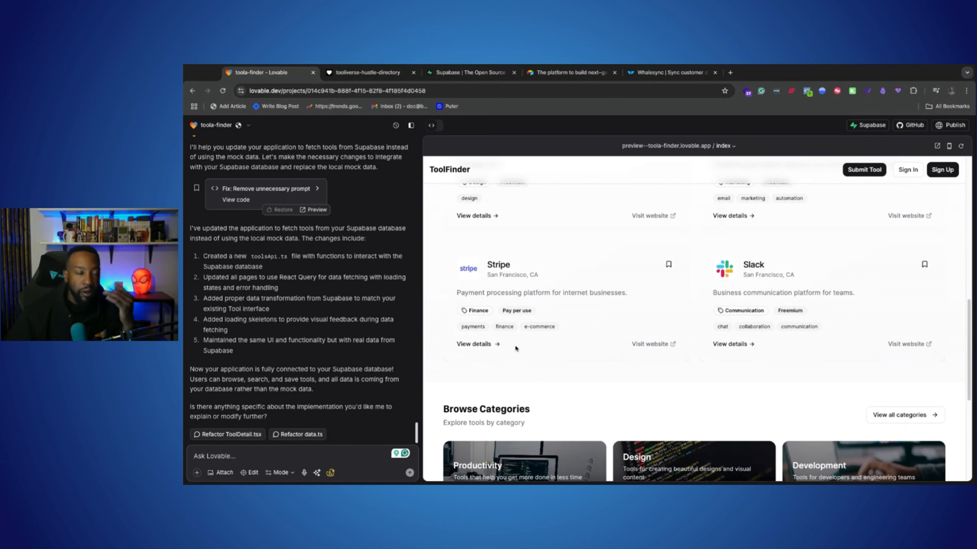
scroll(526, 308, "up", 10)
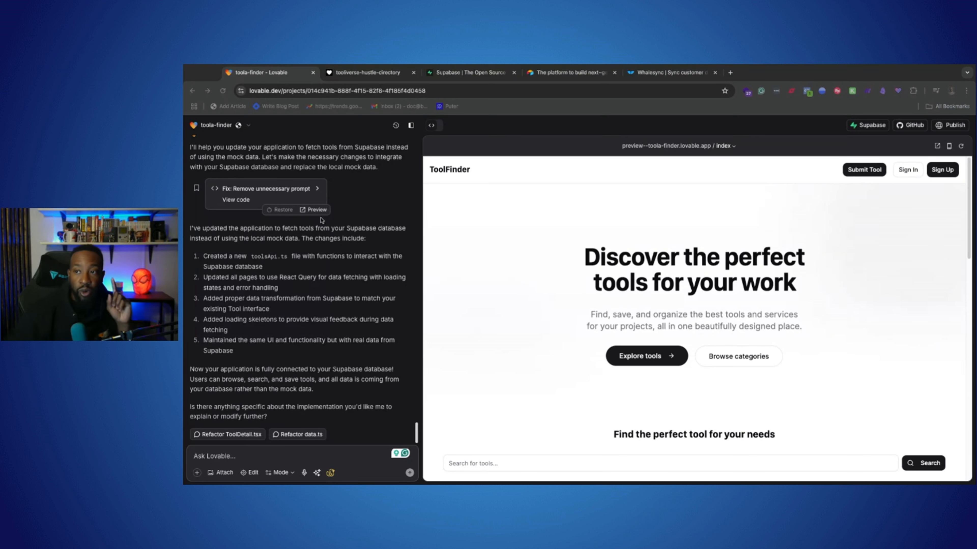
View the Supabase, Airtable and Whalesync home pages in the browser, and return to the toola-finder project
left_click(468, 73)
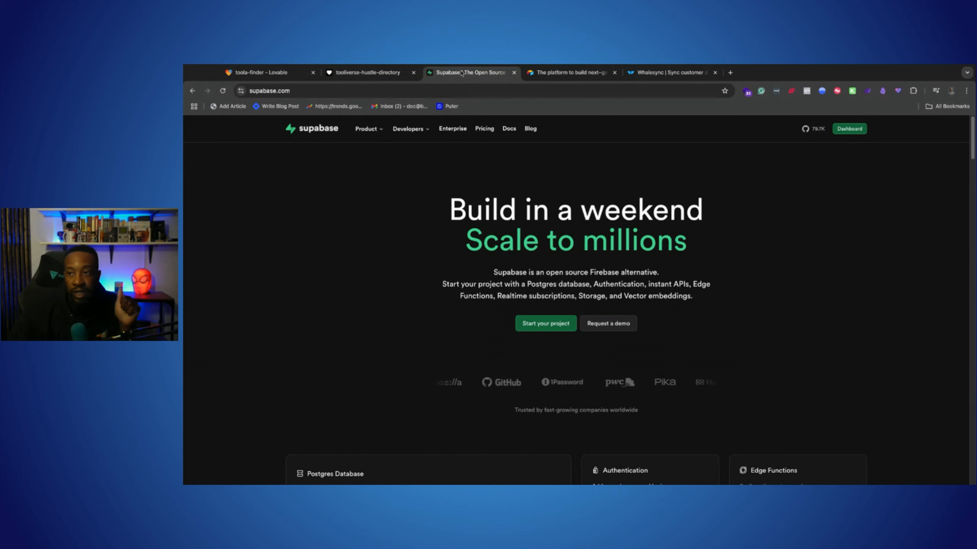
left_click(546, 77)
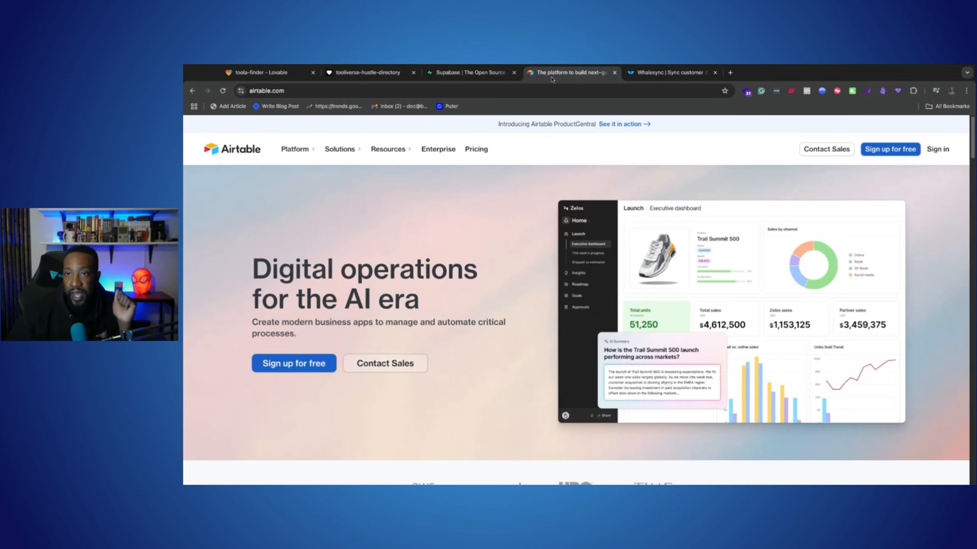
left_click(626, 73)
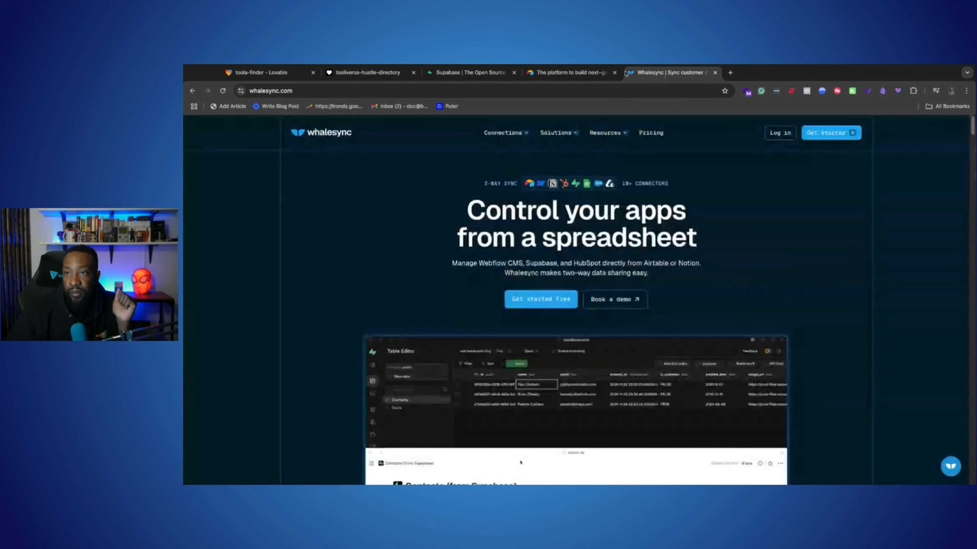
left_click(484, 77)
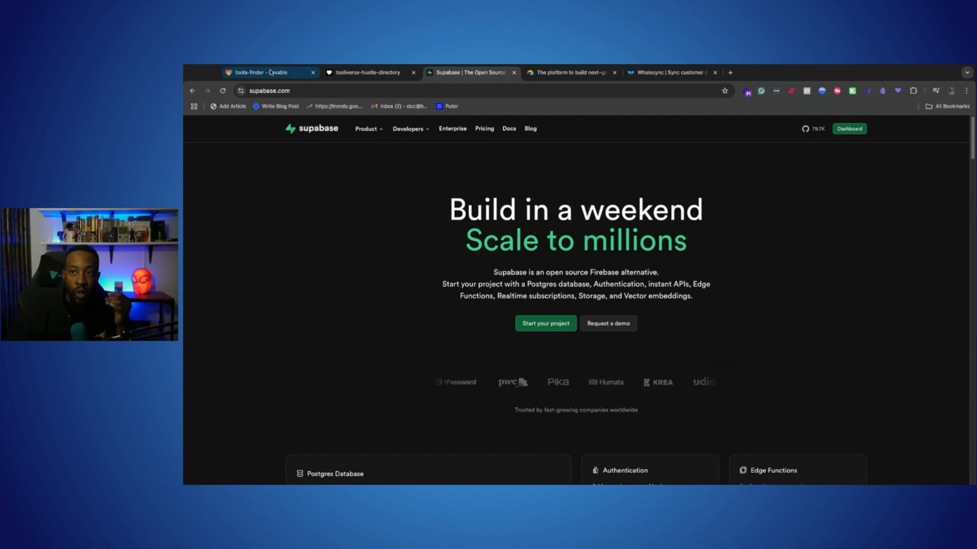
left_click(261, 73)
Examine the plans on the Supabase pricing page, and go back to the Supabase home page
left_click(430, 73)
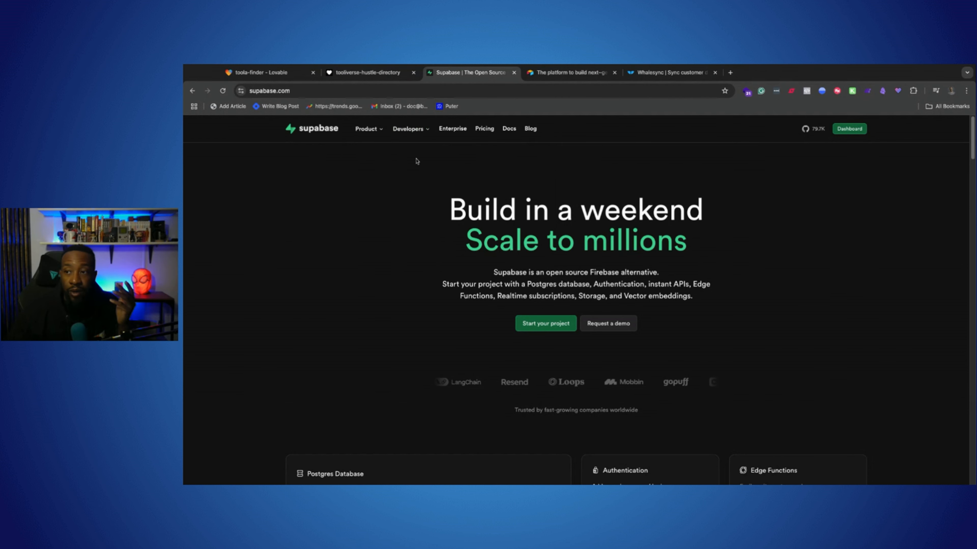
left_click(484, 131)
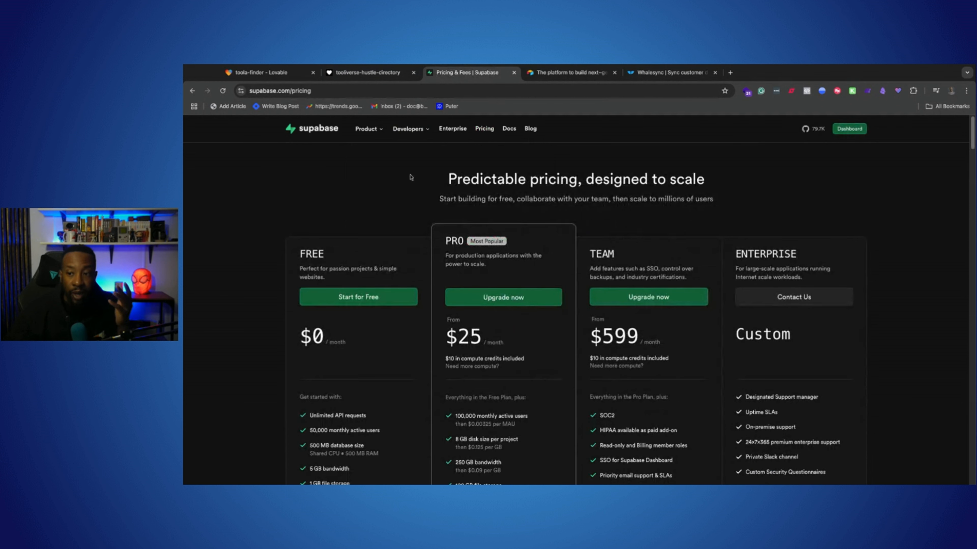
scroll(333, 378, "down", 1)
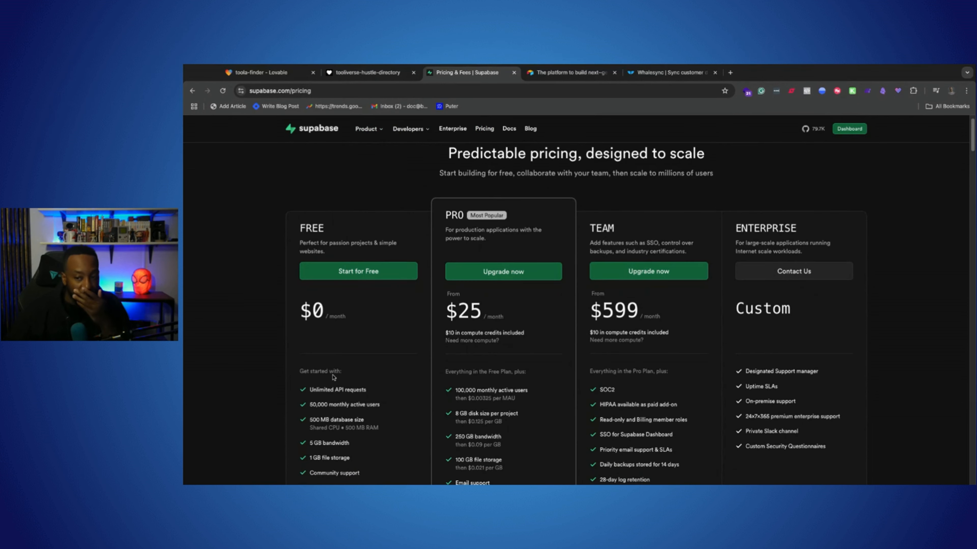
scroll(343, 339, "down", 1)
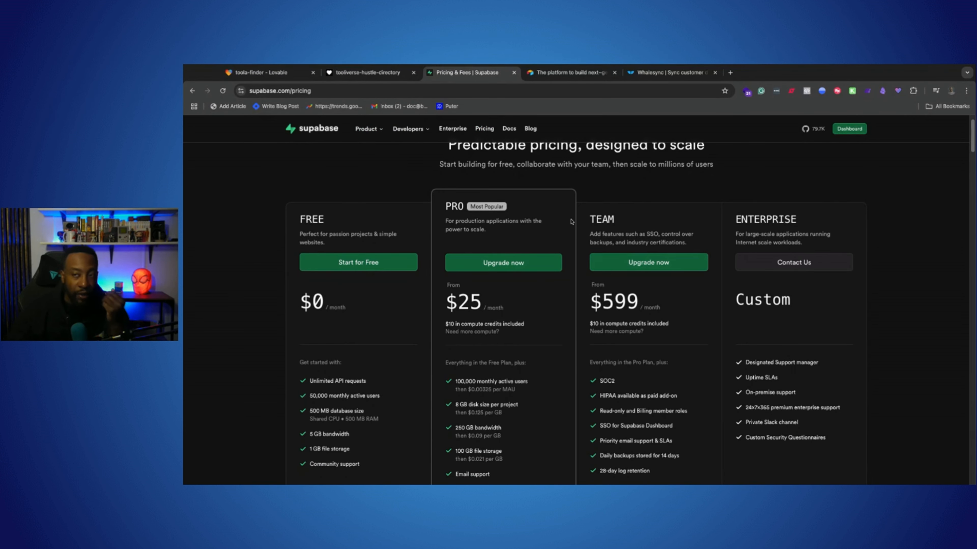
scroll(571, 222, "up", 1)
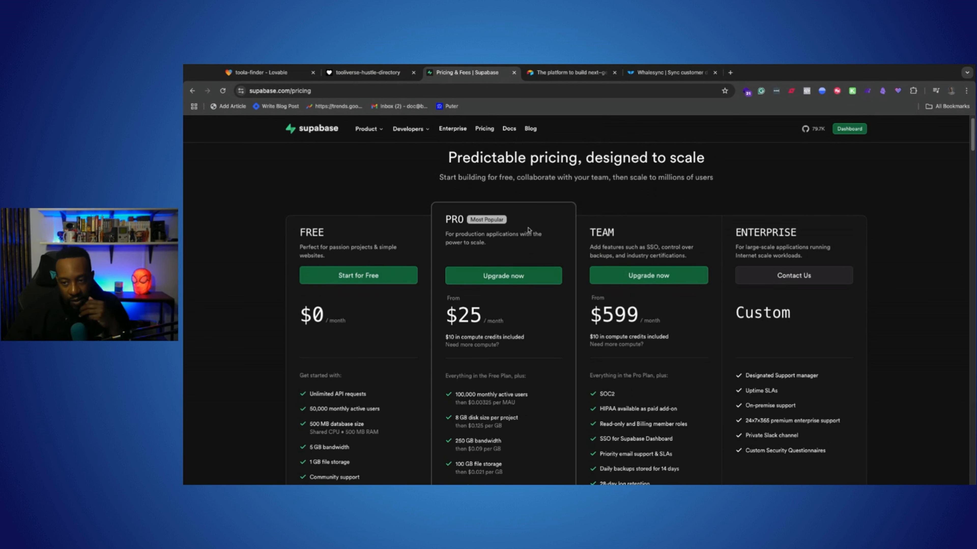
scroll(528, 230, "down", 2)
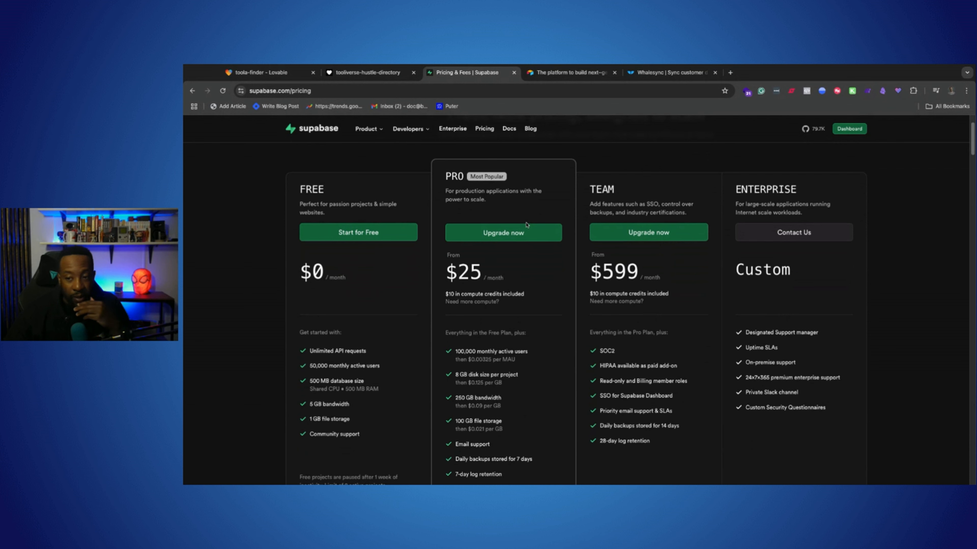
scroll(527, 227, "up", 3)
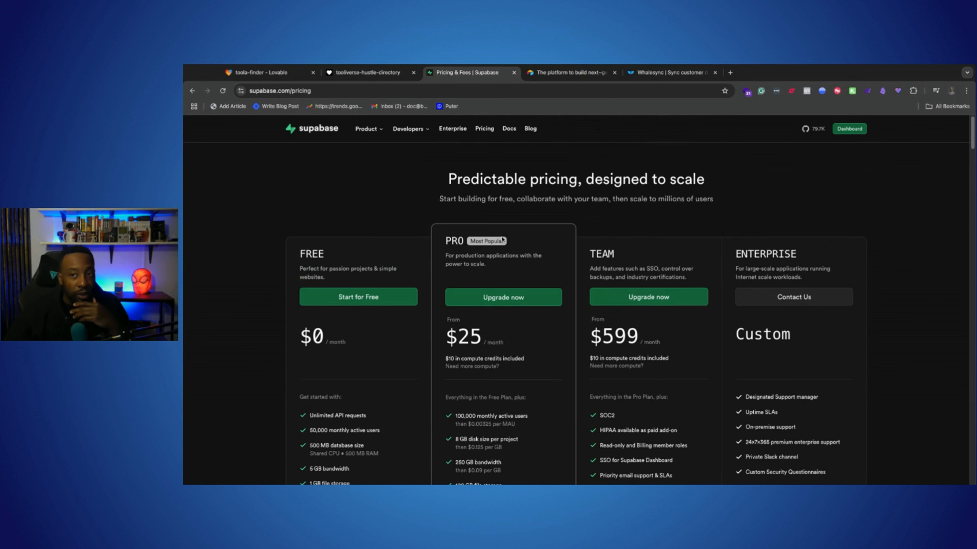
left_click(304, 133)
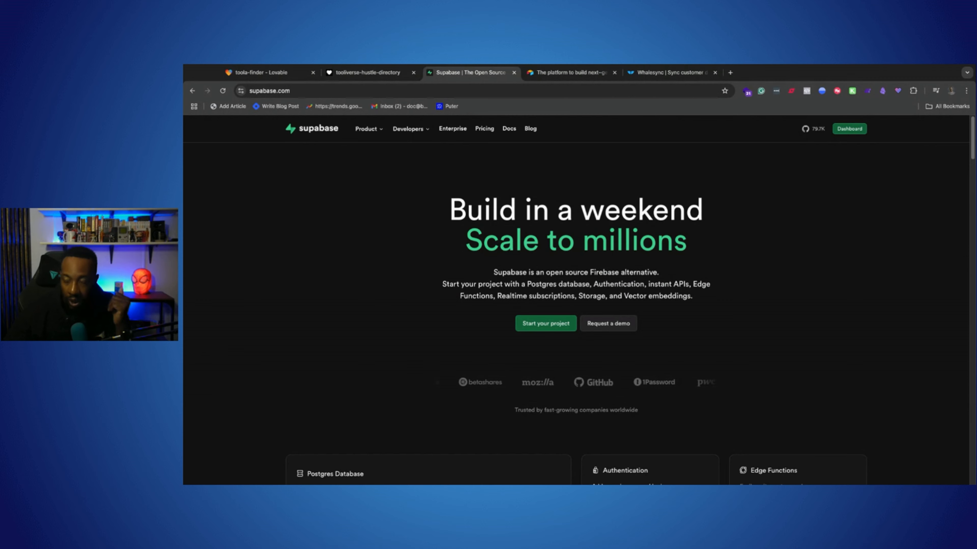
Revisit the Airtable, Supabase and Tooliverse pages, and switch back to the toola-finder project in Lovable
left_click(555, 75)
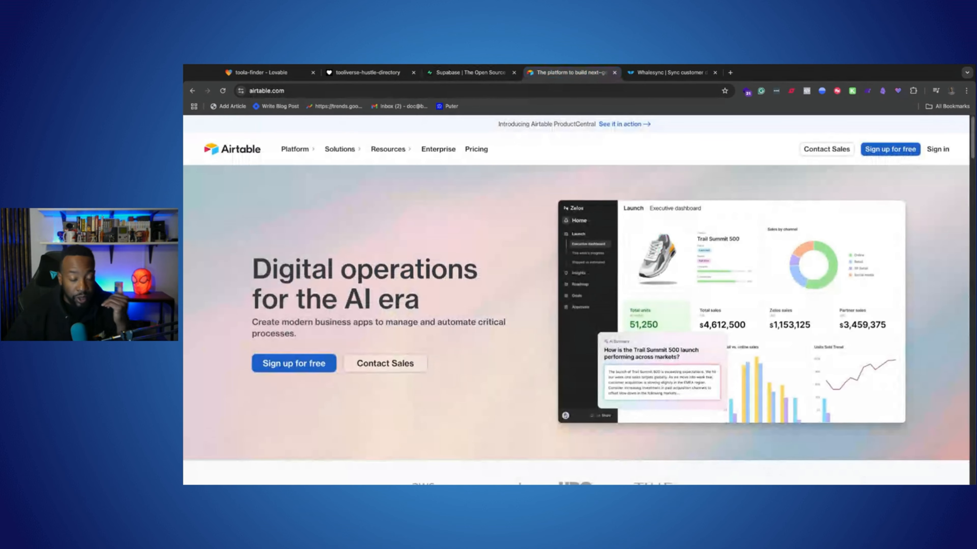
left_click(466, 77)
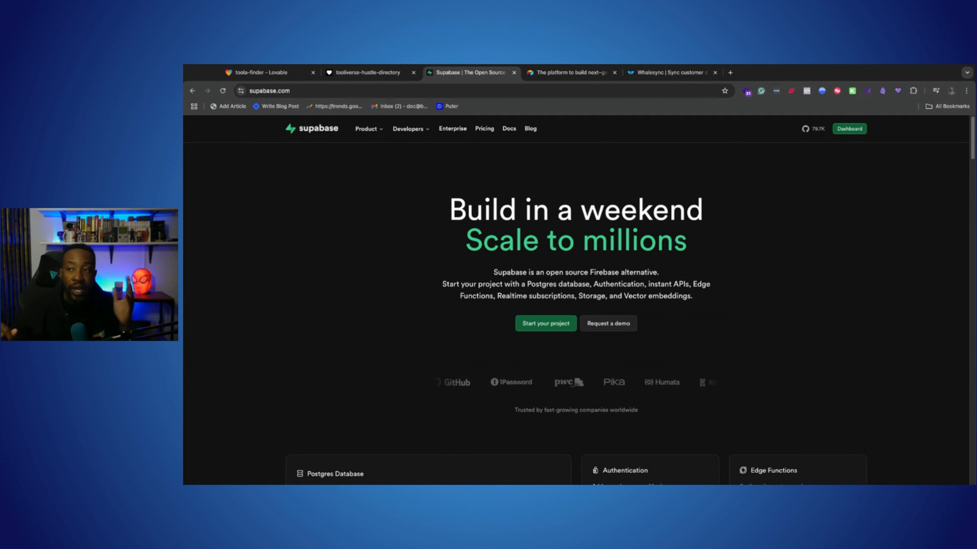
left_click(567, 73)
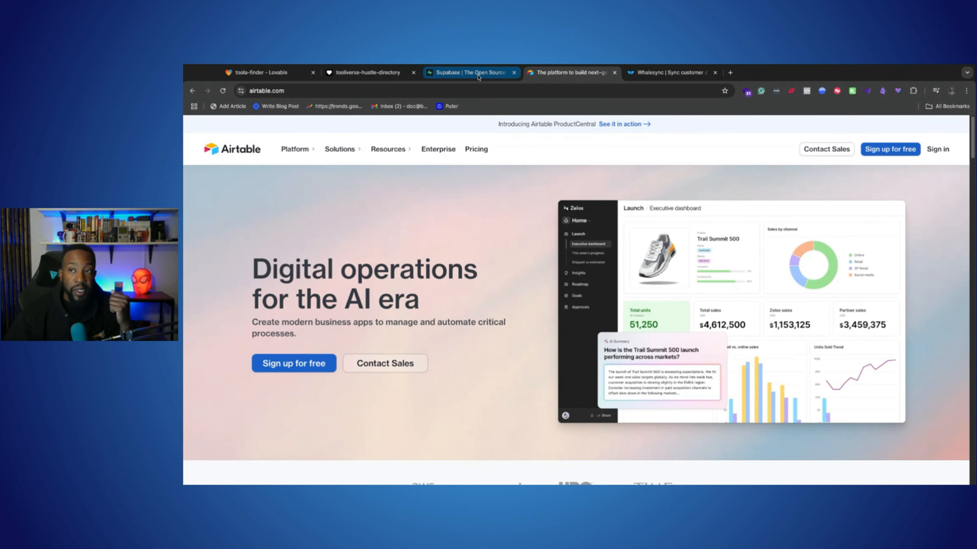
left_click(467, 72)
left_click(380, 71)
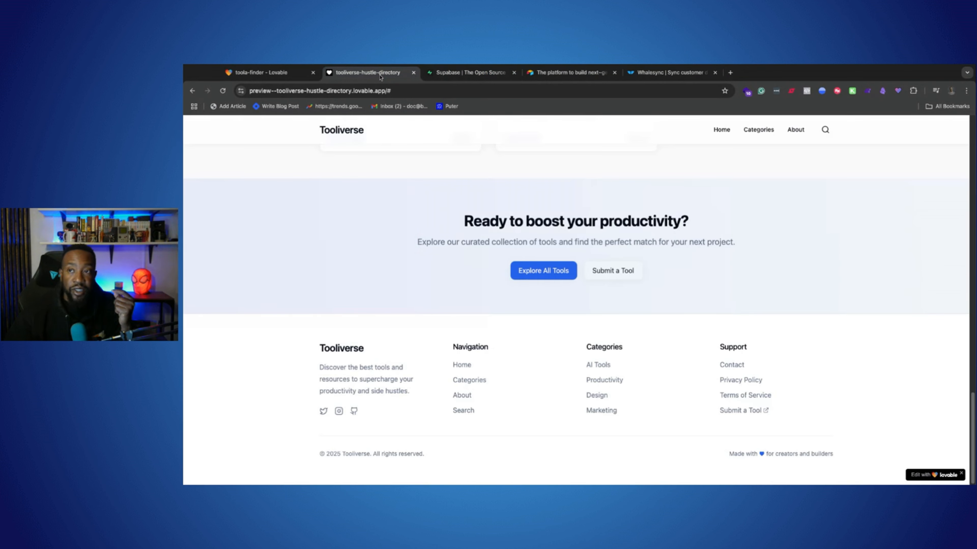
left_click(277, 72)
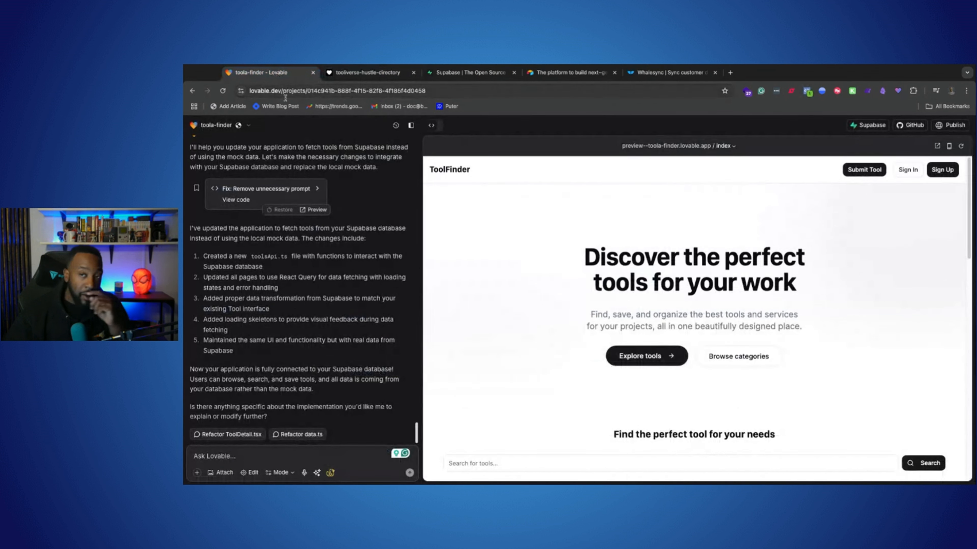
Check the toola-finder project's Supabase connection in Lovable, and revisit the Airtable, Whalesync and Supabase home pages
left_click(870, 126)
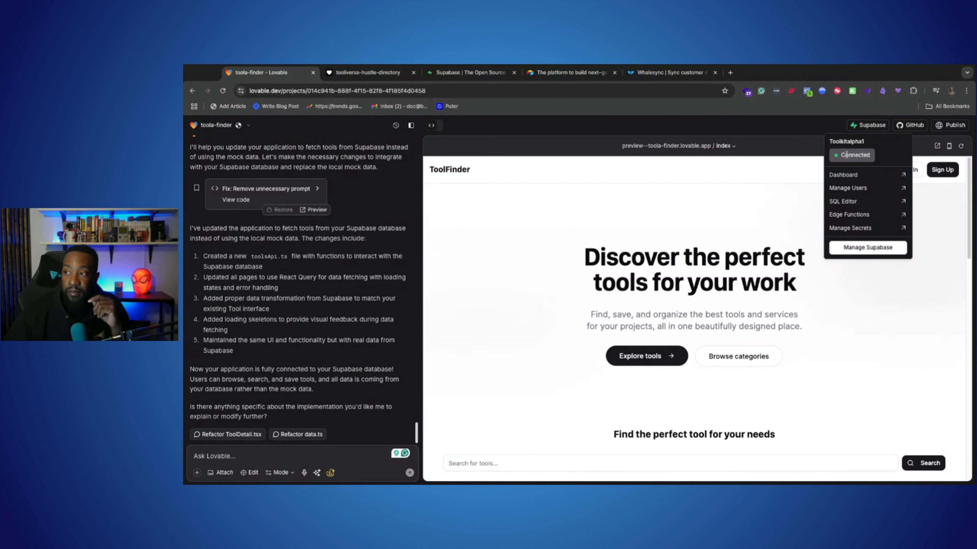
left_click(680, 128)
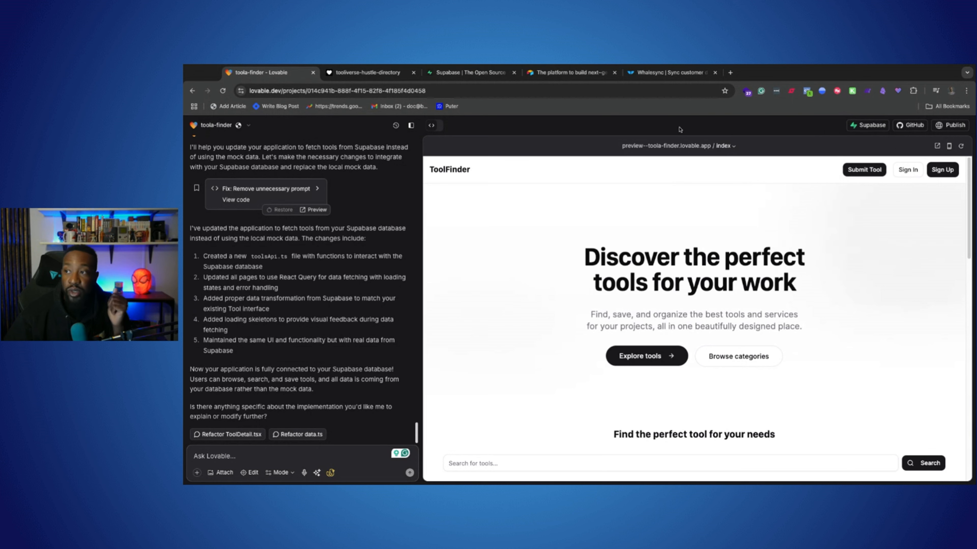
left_click(544, 74)
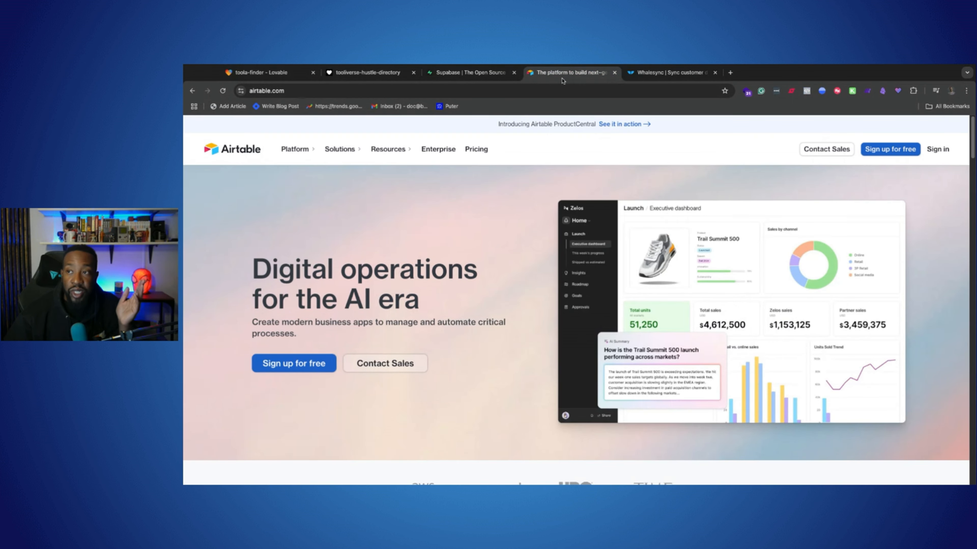
left_click(633, 74)
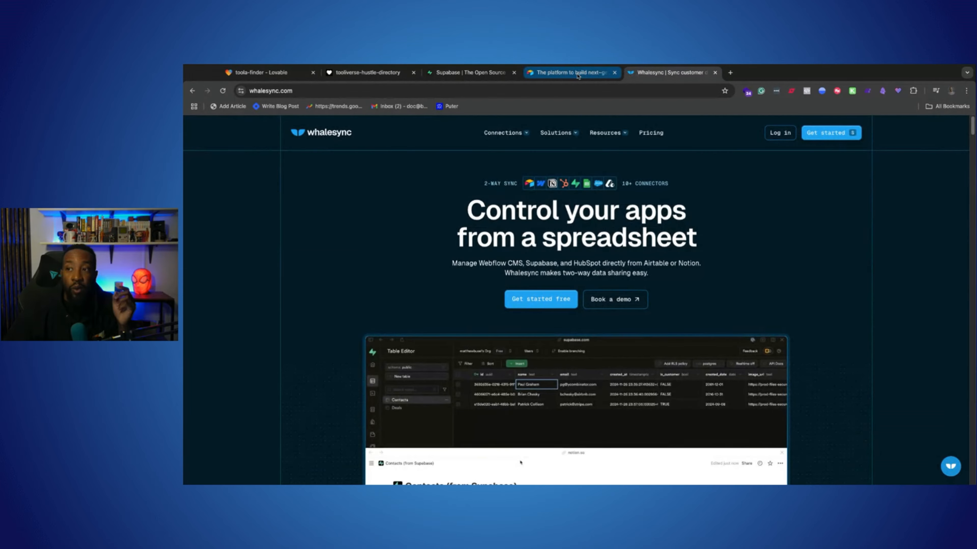
left_click(571, 75)
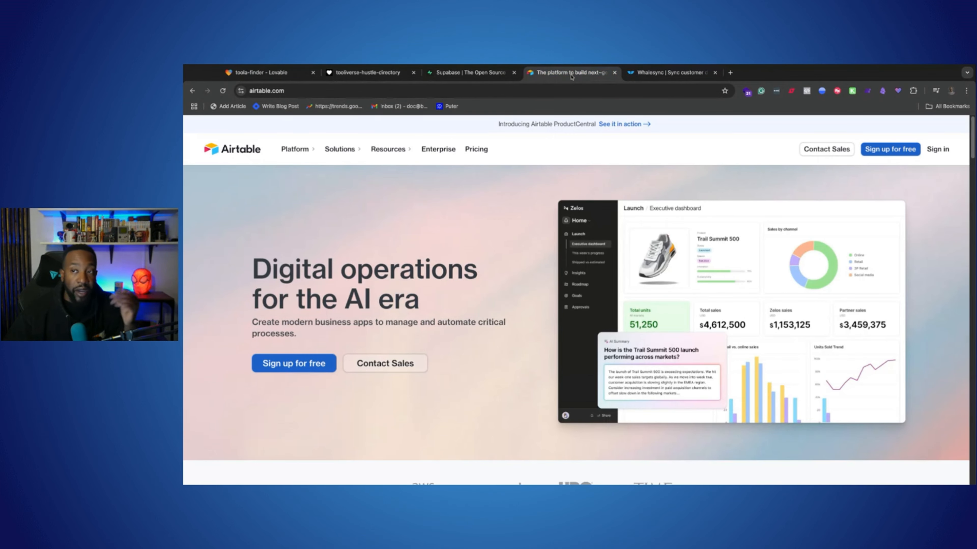
left_click(473, 74)
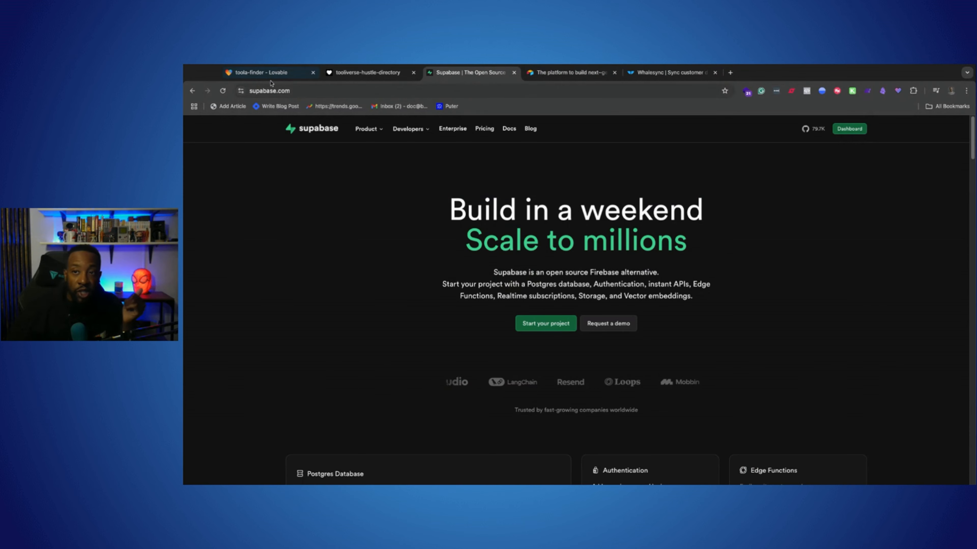
Return to the toola-finder project in Lovable and view its Supabase connection options again
left_click(269, 73)
left_click(853, 125)
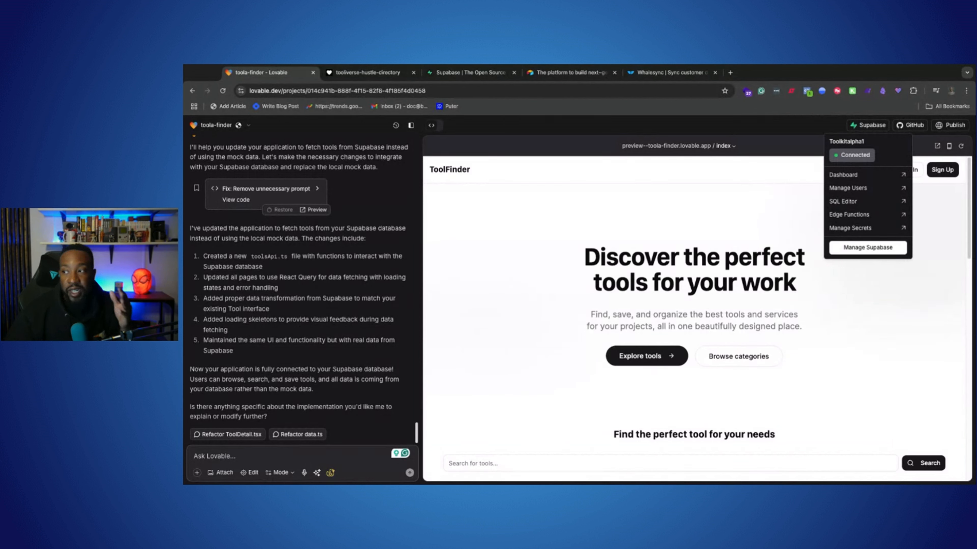
left_click(842, 123)
Switch to Supabase and open the Toolkitalpha1 project from the projects dashboard
key("ctrl+3")
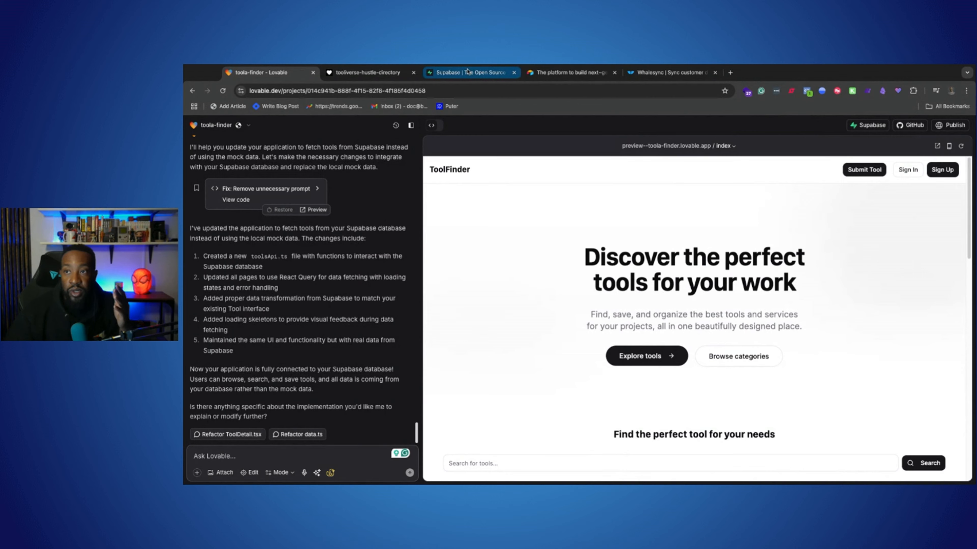
left_click(840, 133)
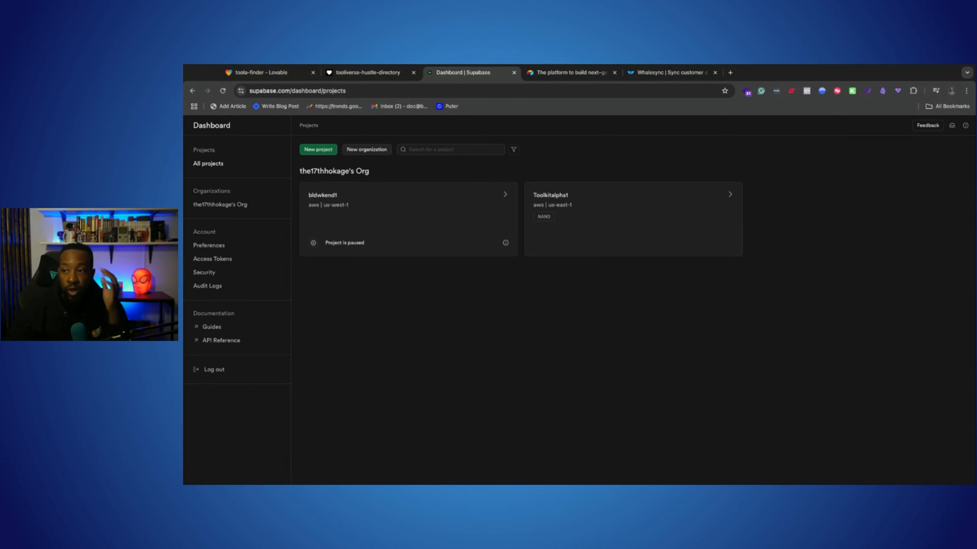
left_click(619, 194)
mouse_move(204, 228)
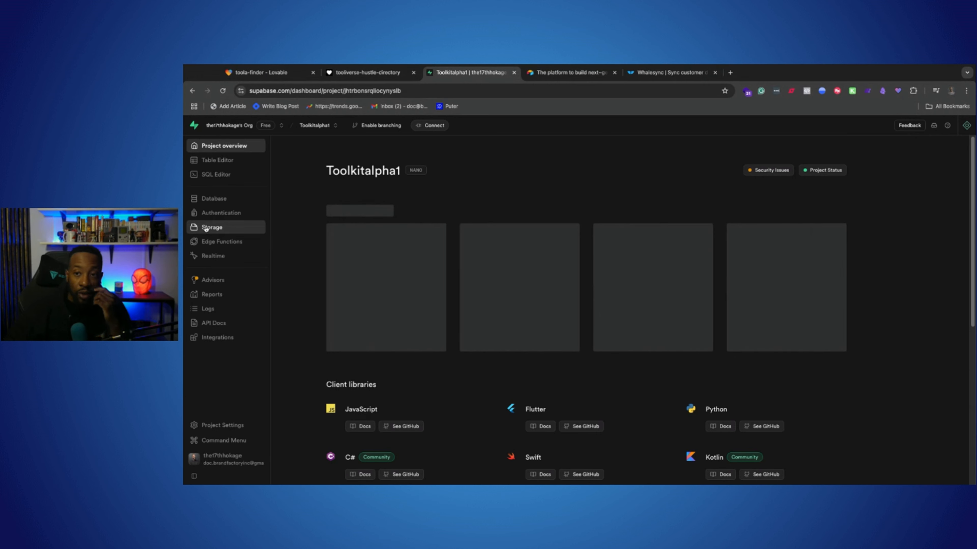
View the Toolkitalpha1 project's authentication users and database schema, checking back on the toola-finder project in Lovable
left_click(216, 213)
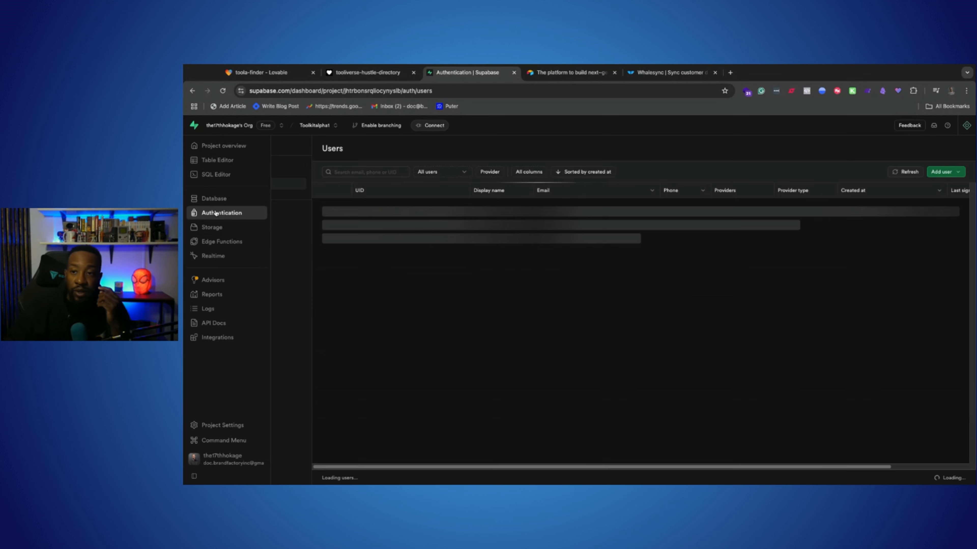
mouse_move(196, 215)
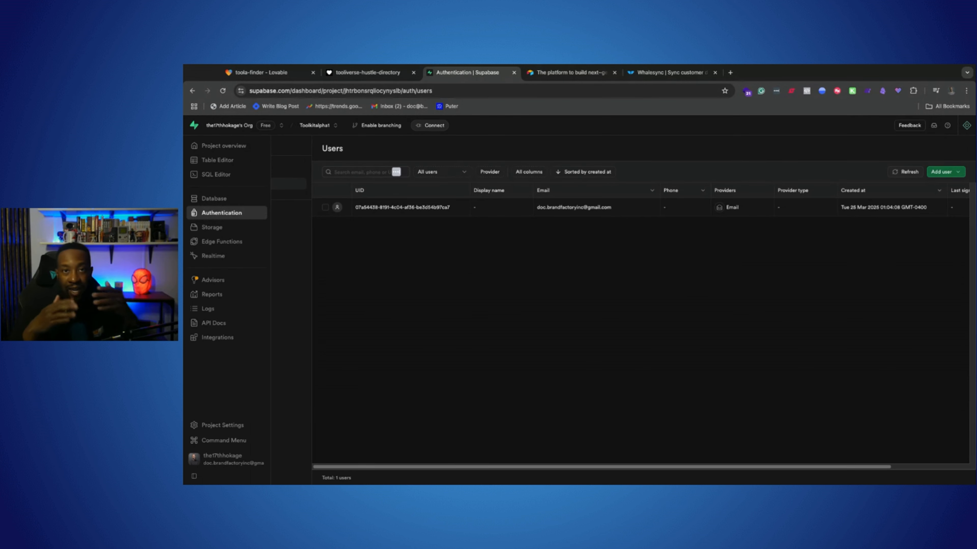
left_click(207, 199)
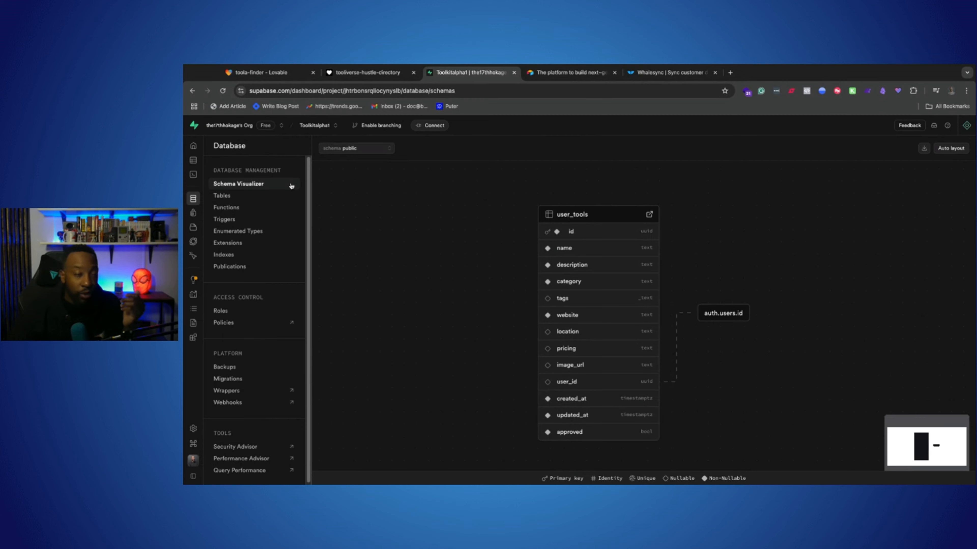
left_click(253, 73)
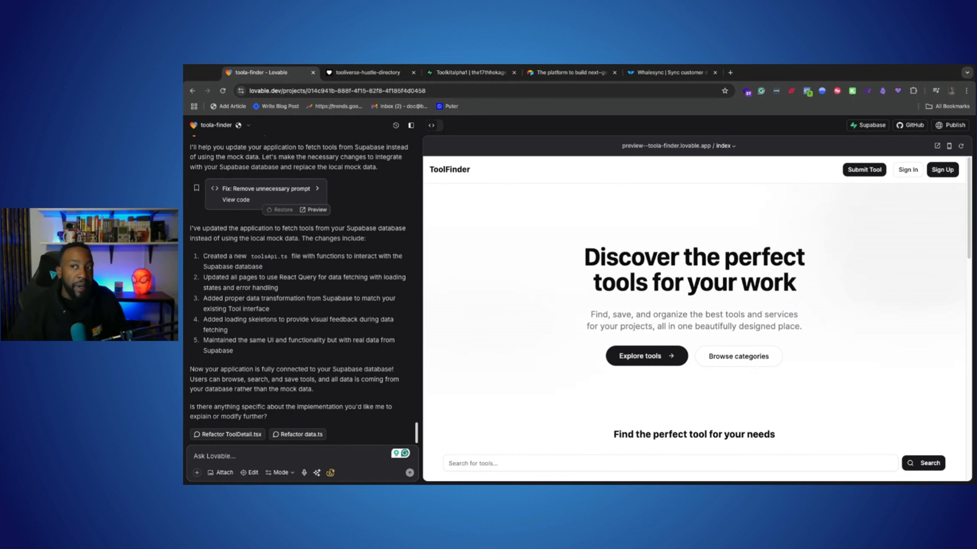
left_click(469, 72)
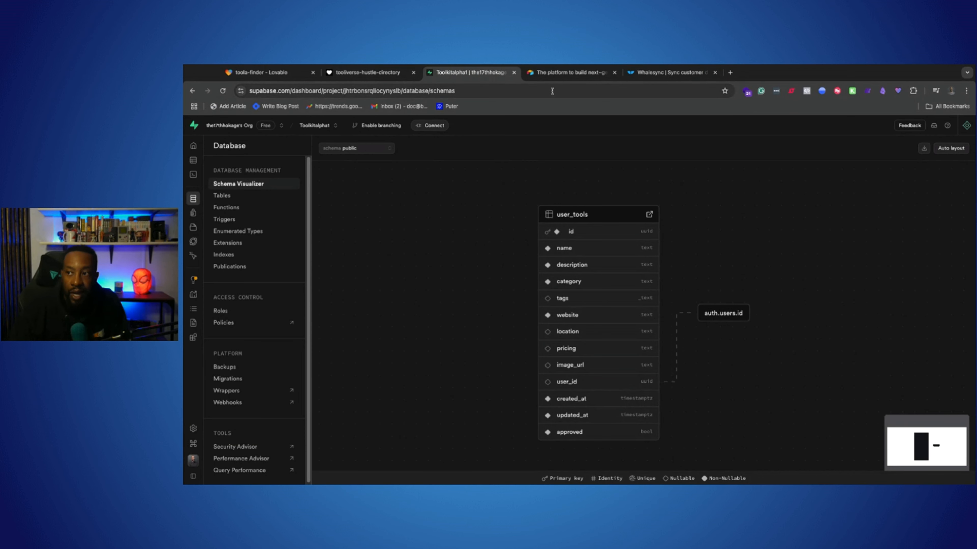
Switch to Airtable and sign in with the Google account that holds the Toolkitalpha1 base
left_click(565, 72)
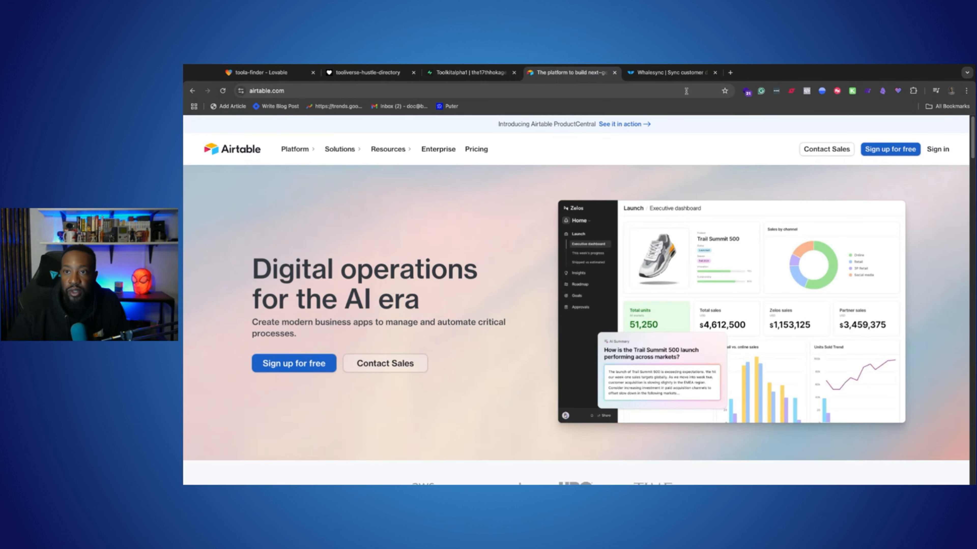
left_click(937, 151)
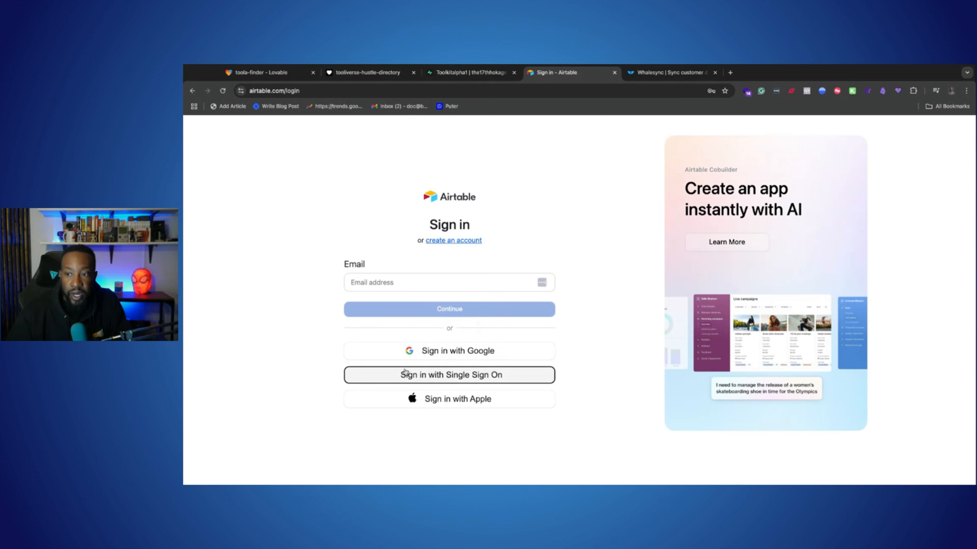
left_click(428, 351)
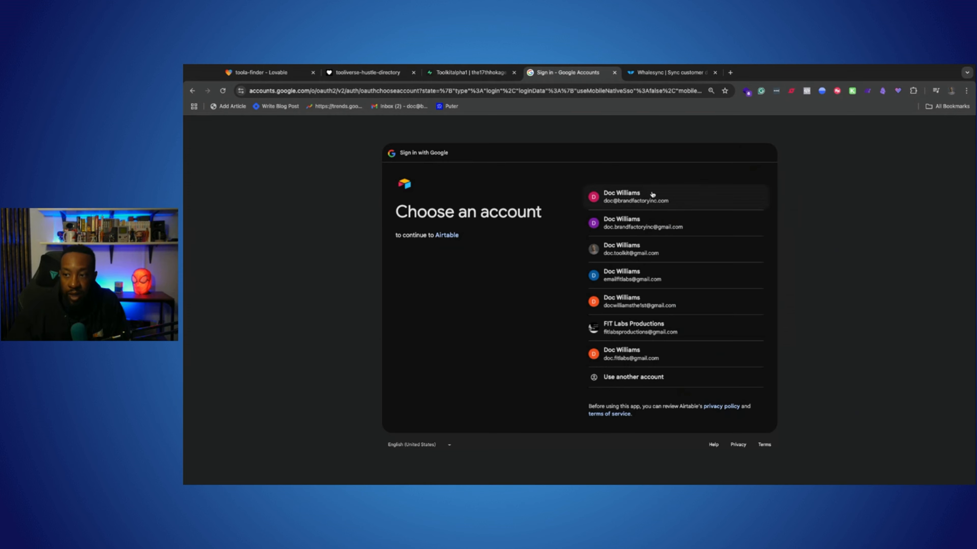
left_click(644, 223)
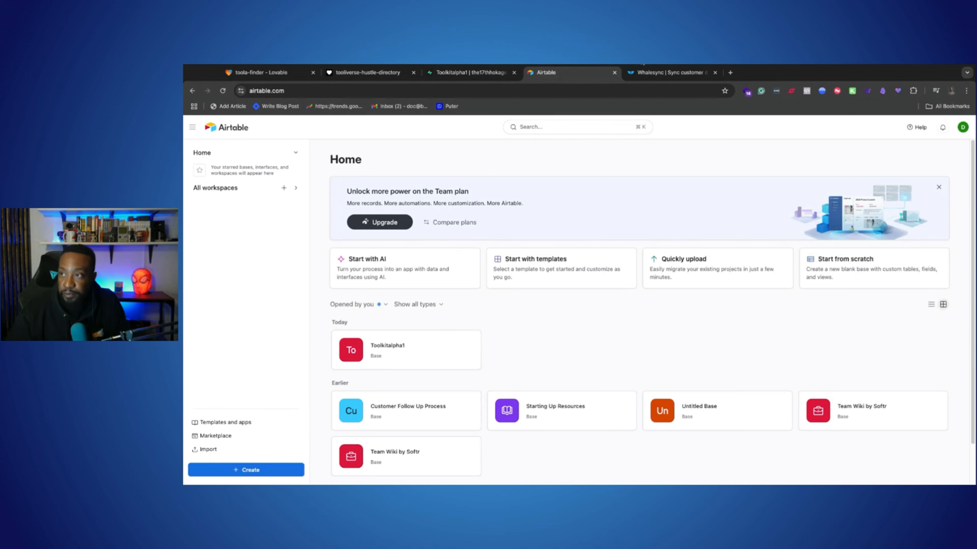
Log in to Whalesync, and start a new sync after viewing the existing Toolkitalpha1 sync
left_click(665, 72)
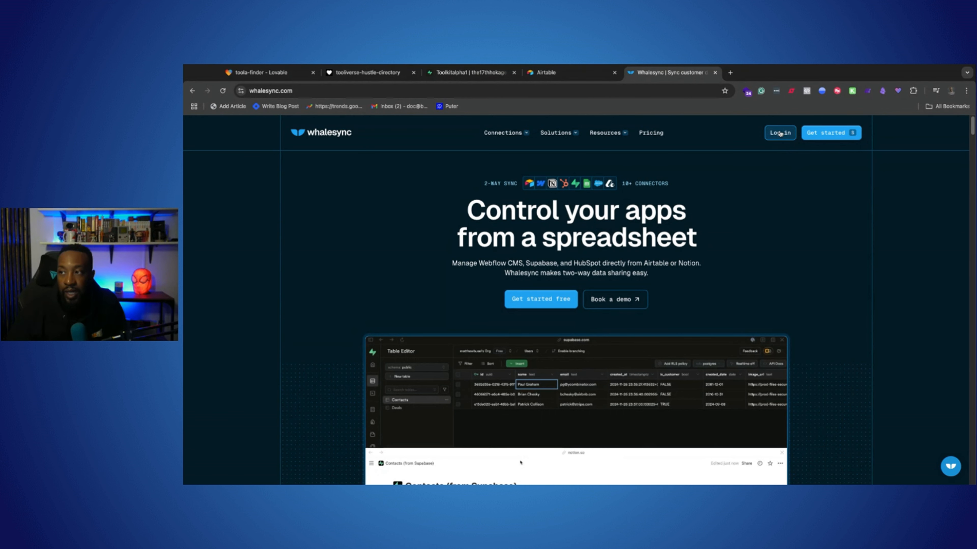
left_click(780, 133)
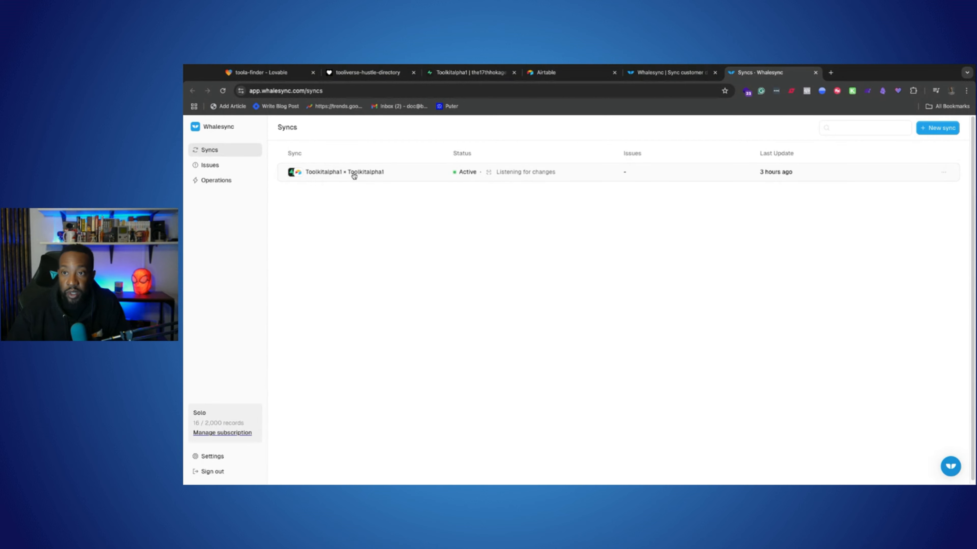
left_click(416, 172)
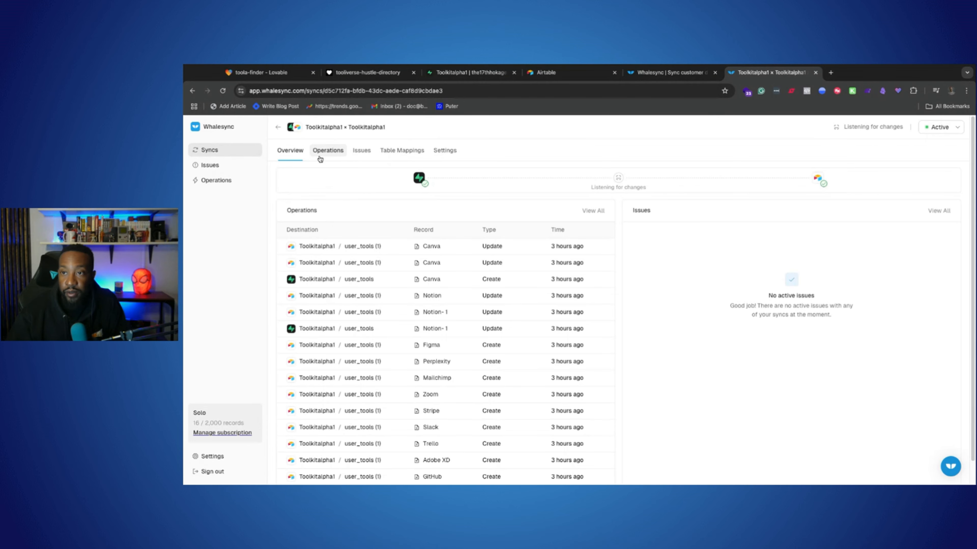
left_click(218, 128)
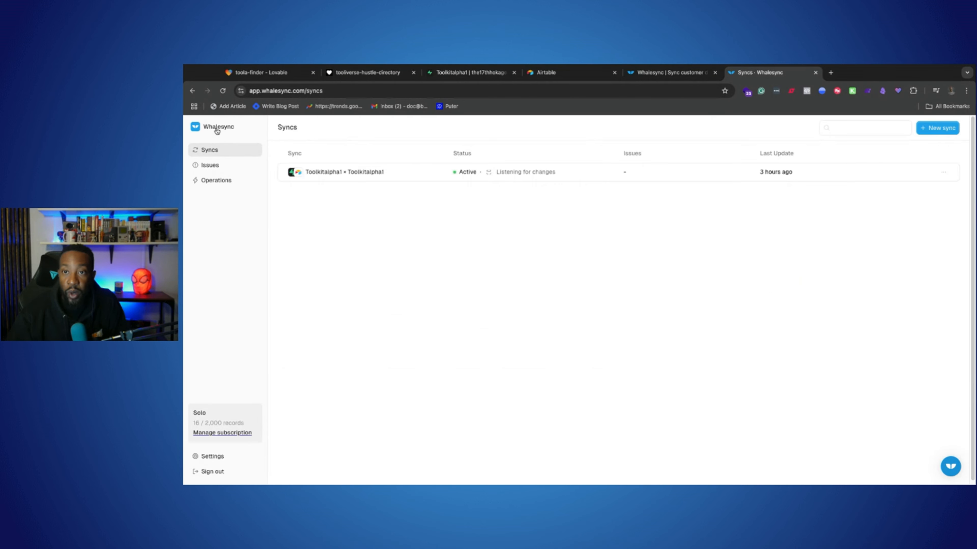
left_click(935, 131)
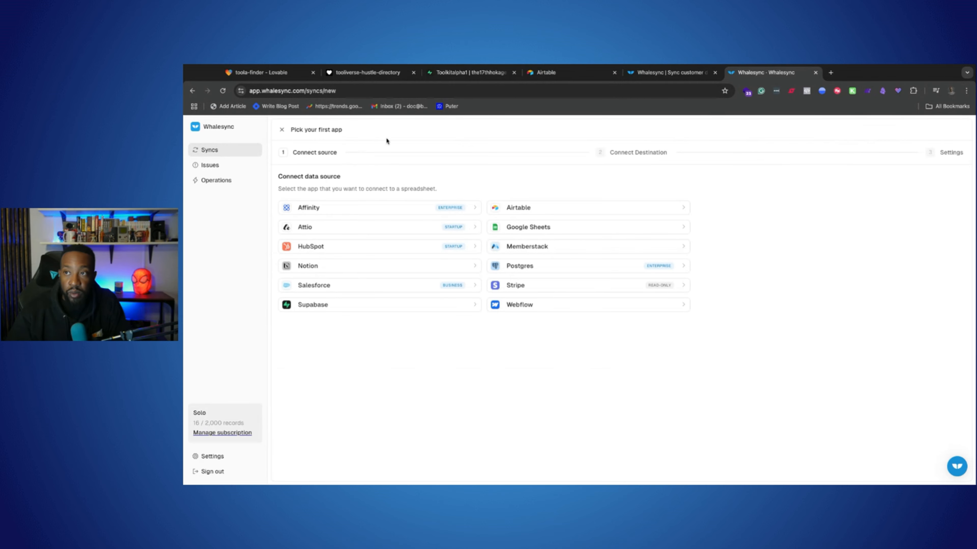
View the Toolkitalpha1 base and the new-base creation options in Airtable, and revisit the user_tools schema in Supabase
left_click(543, 73)
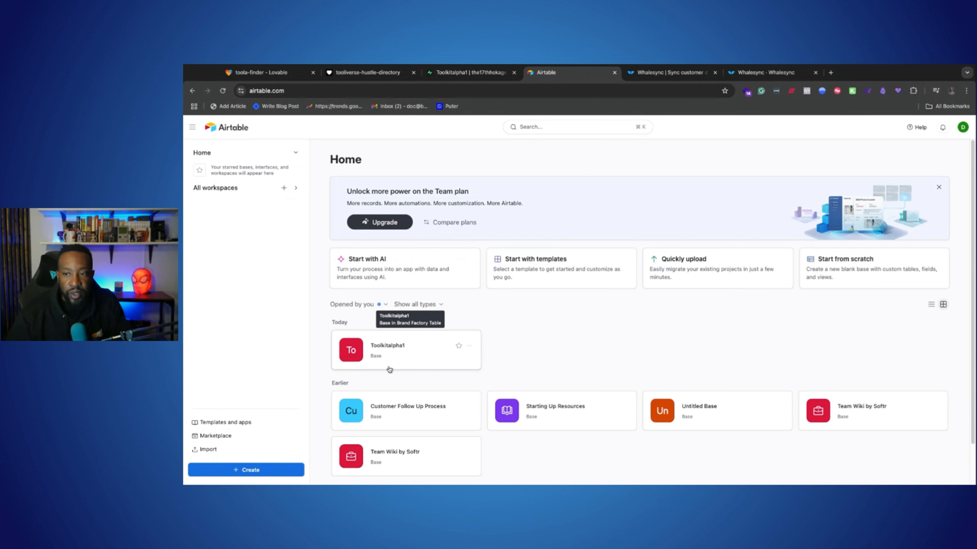
left_click(375, 340)
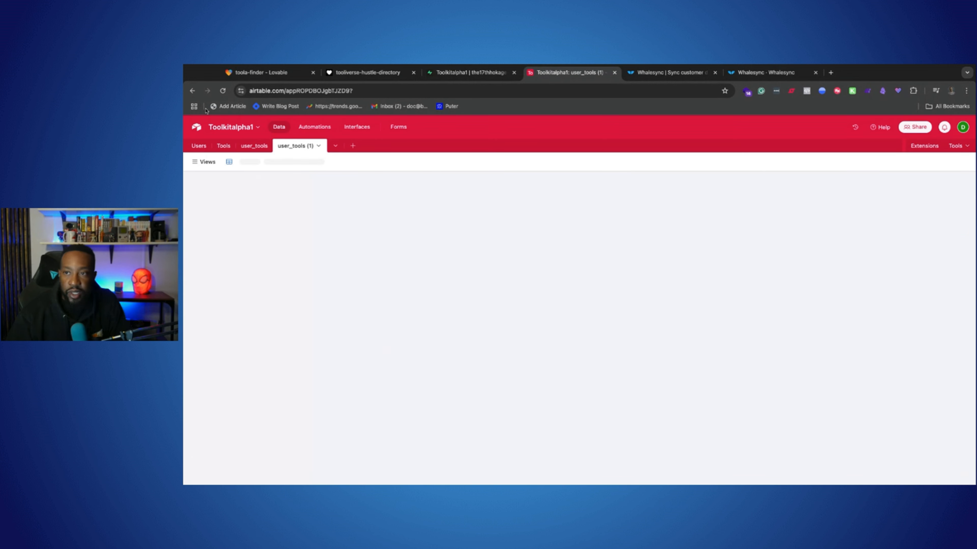
left_click(192, 90)
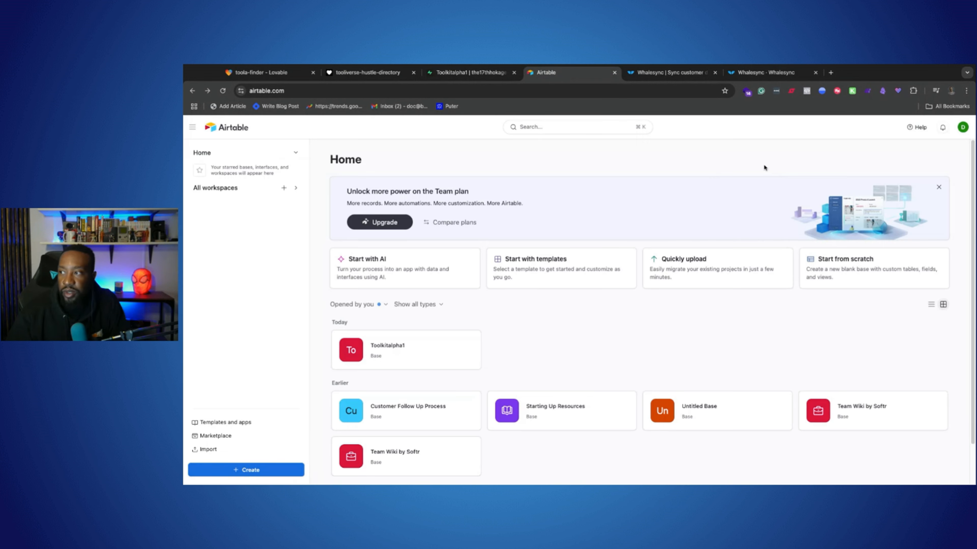
left_click(248, 470)
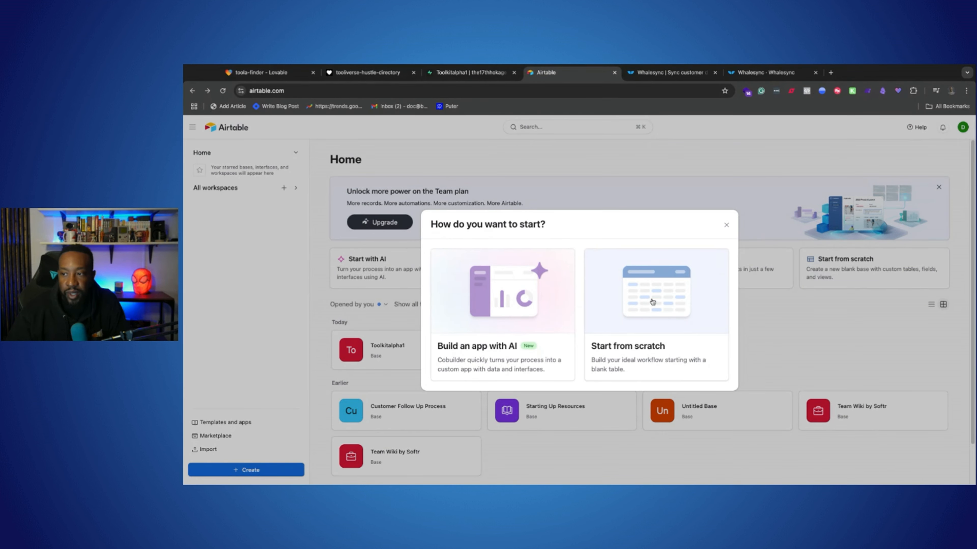
left_click(728, 225)
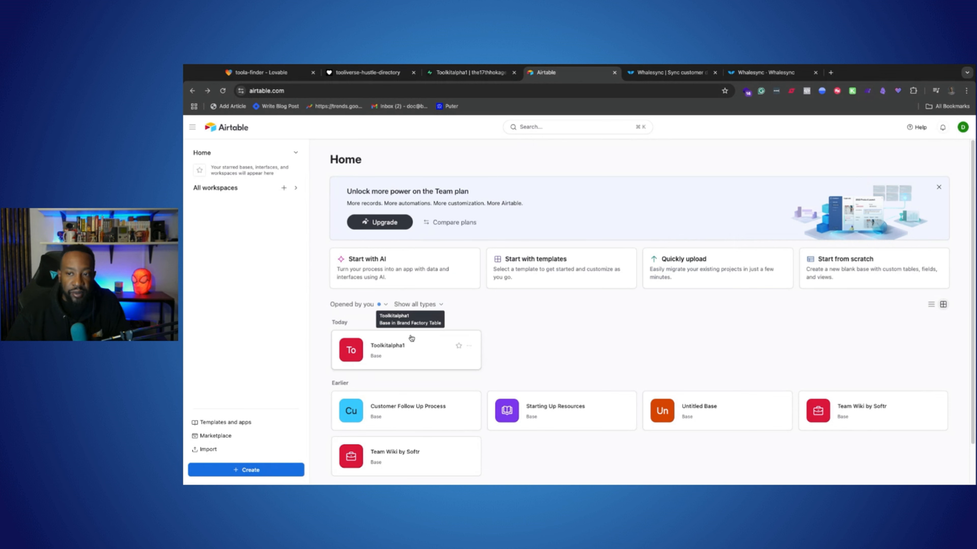
left_click(476, 71)
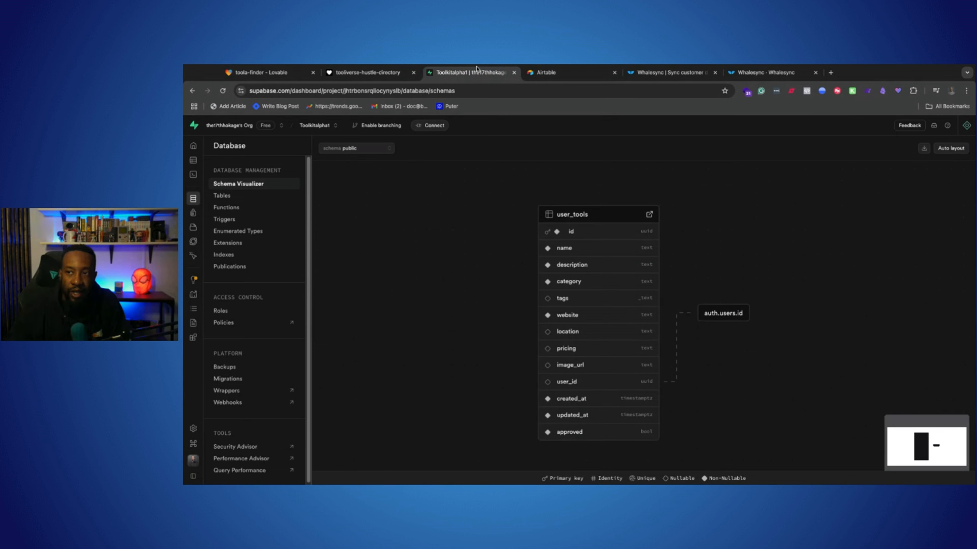
left_click(550, 73)
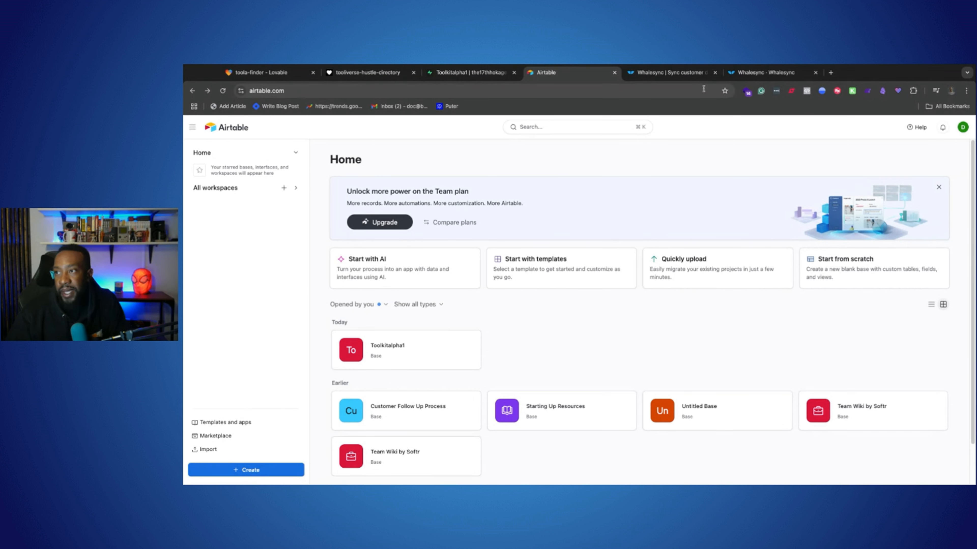
In Whalesync, authorize Supabase and connect its Toolkitalpha1 project as the new sync's data source
left_click(742, 75)
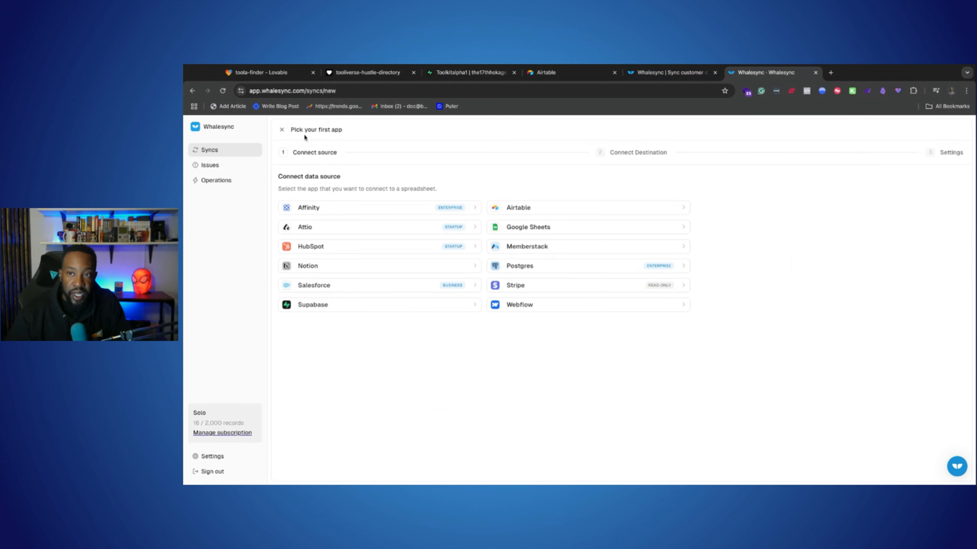
left_click(329, 311)
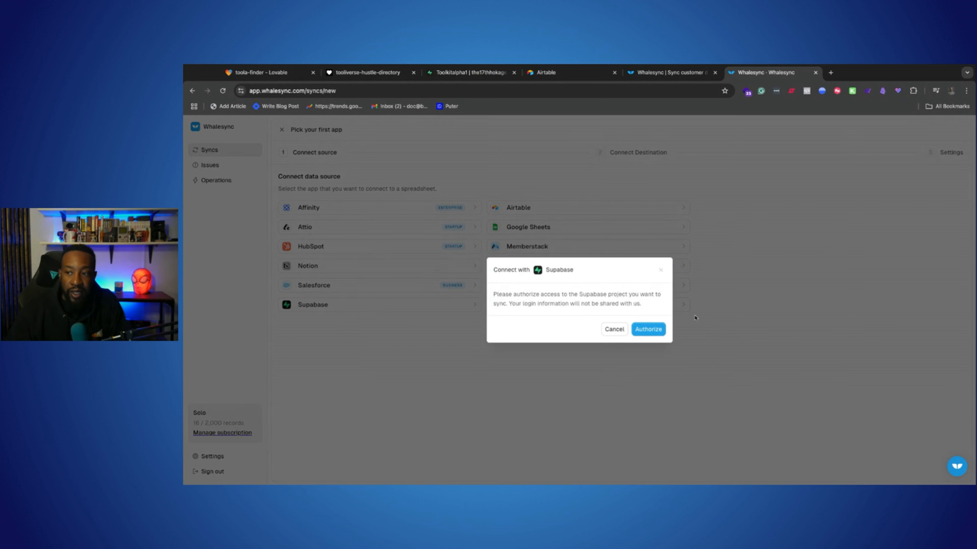
left_click(643, 330)
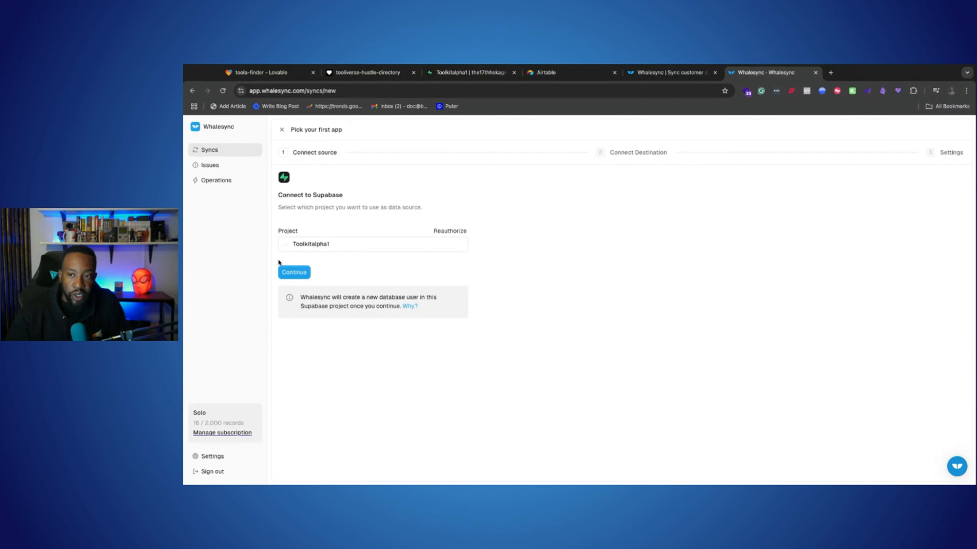
left_click(303, 273)
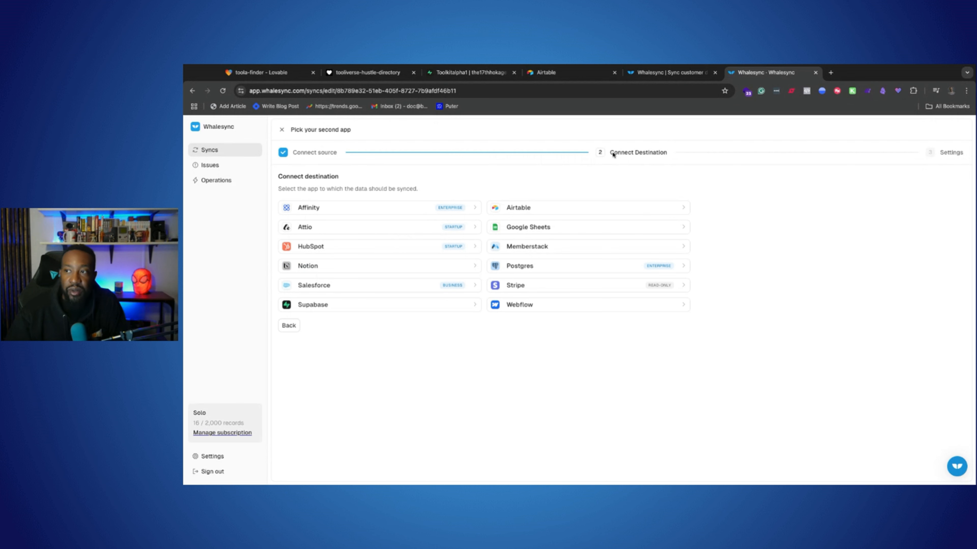
Authorize Airtable as the sync destination with the Toolkitalpha1 base, and accept the default sync name
left_click(575, 212)
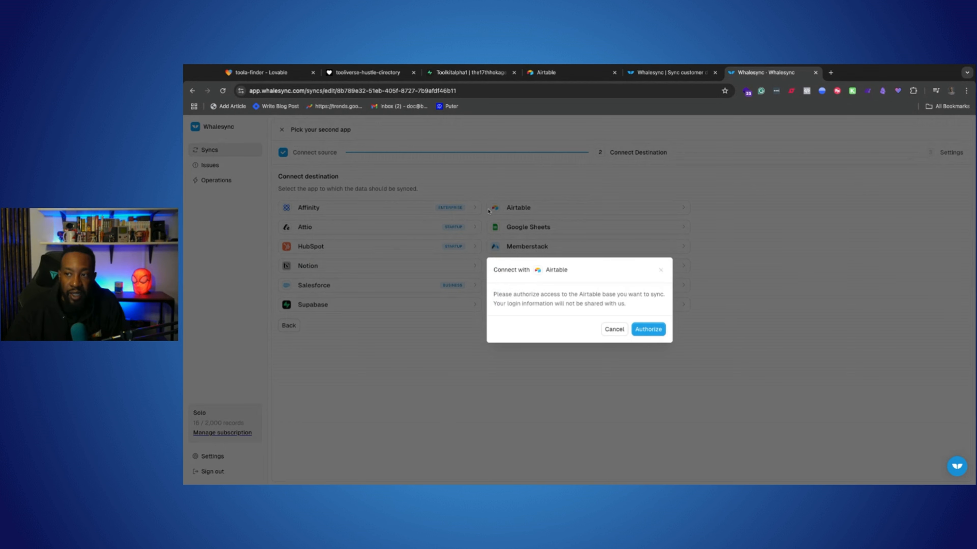
left_click(644, 330)
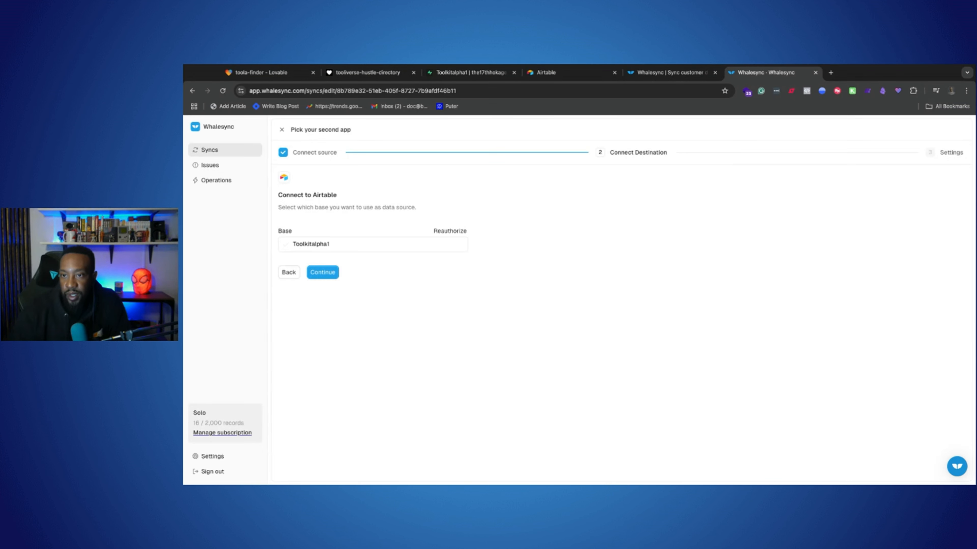
left_click(335, 274)
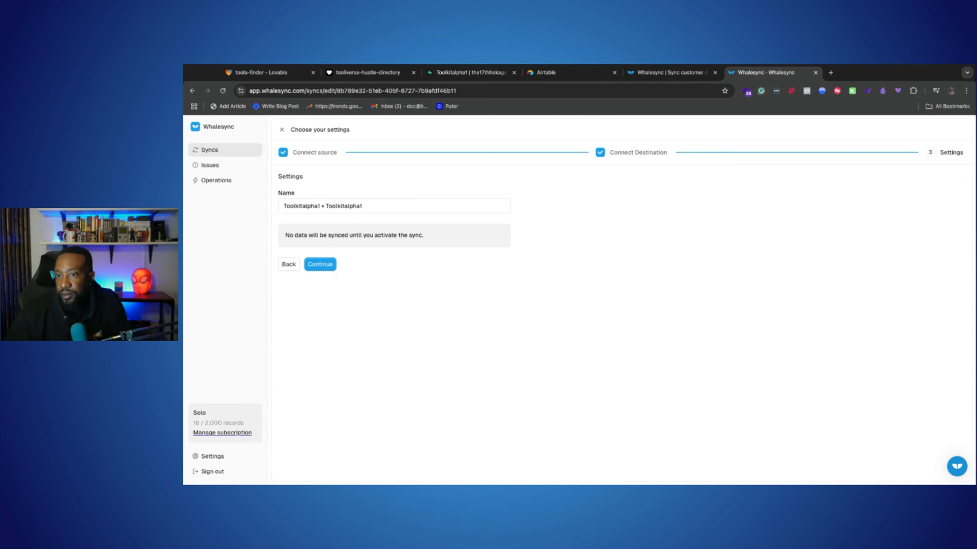
left_click(321, 265)
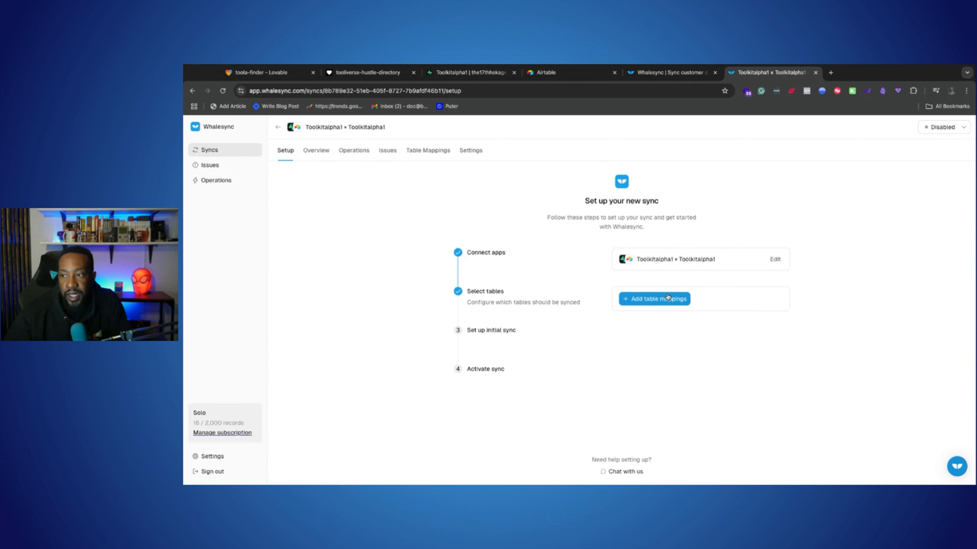
Add a table mapping from Supabase's user_tools to a new Airtable table named user_tools (2), keeping the preselected fields
left_click(654, 299)
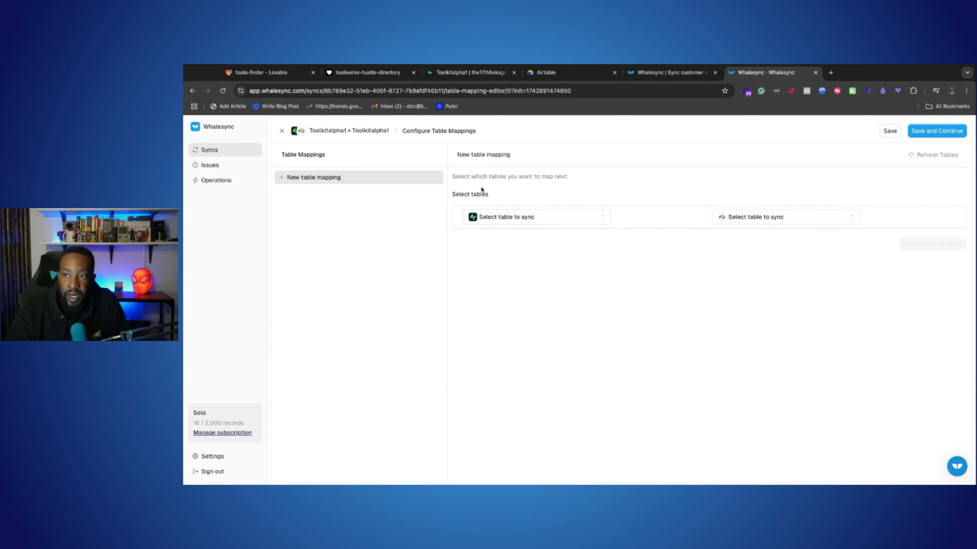
left_click(522, 219)
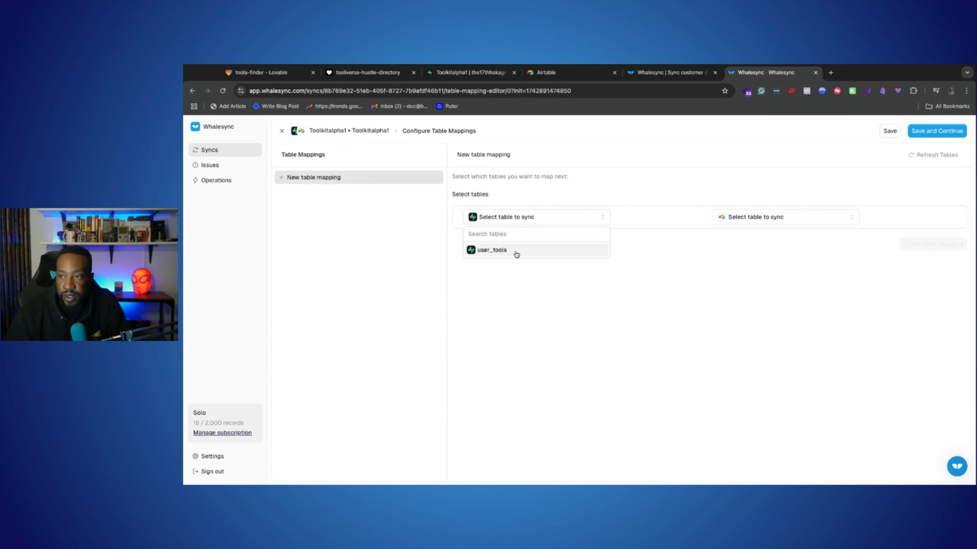
left_click(516, 252)
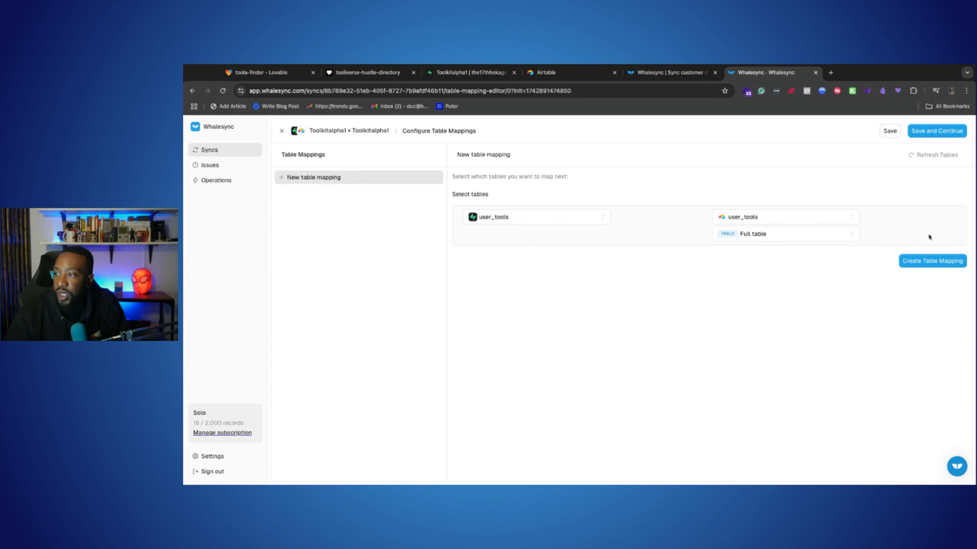
left_click(752, 221)
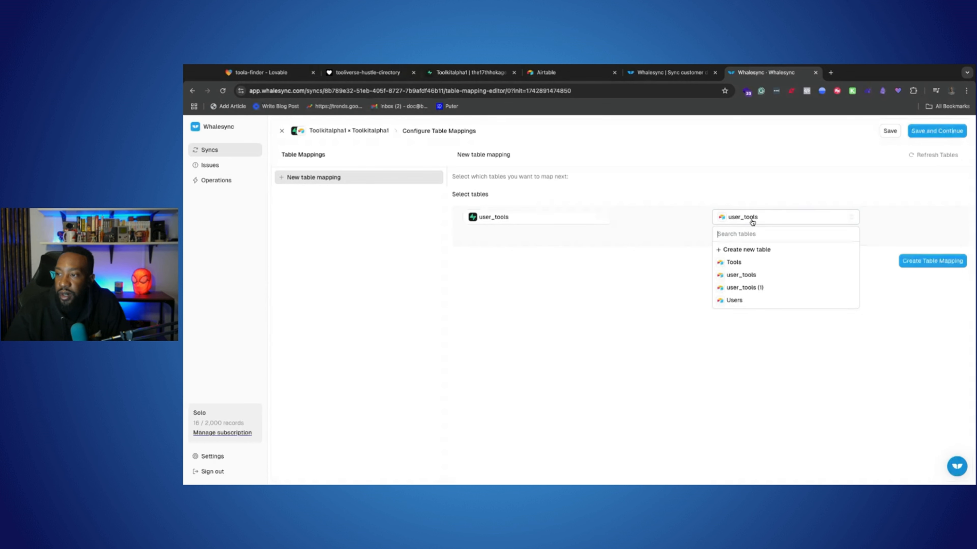
left_click(770, 250)
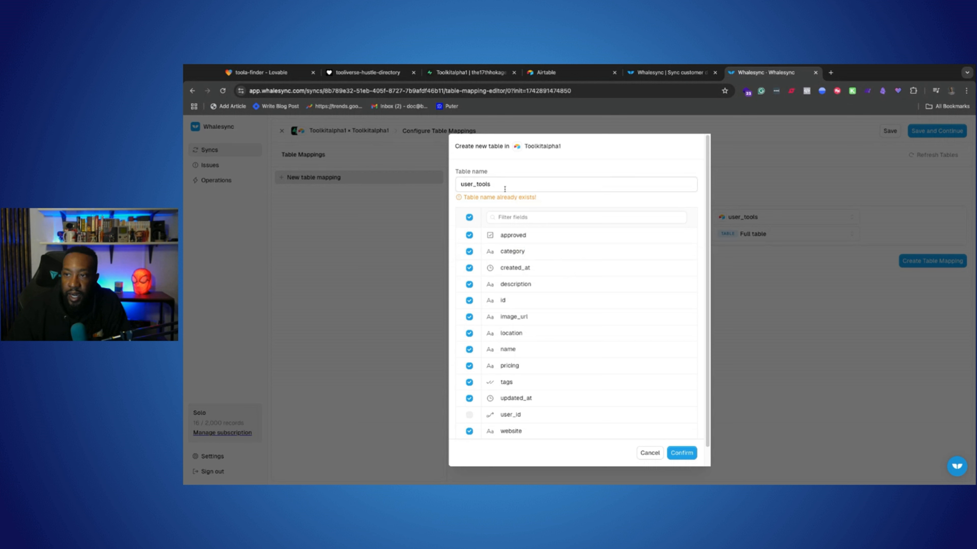
left_click(506, 185)
type("2")
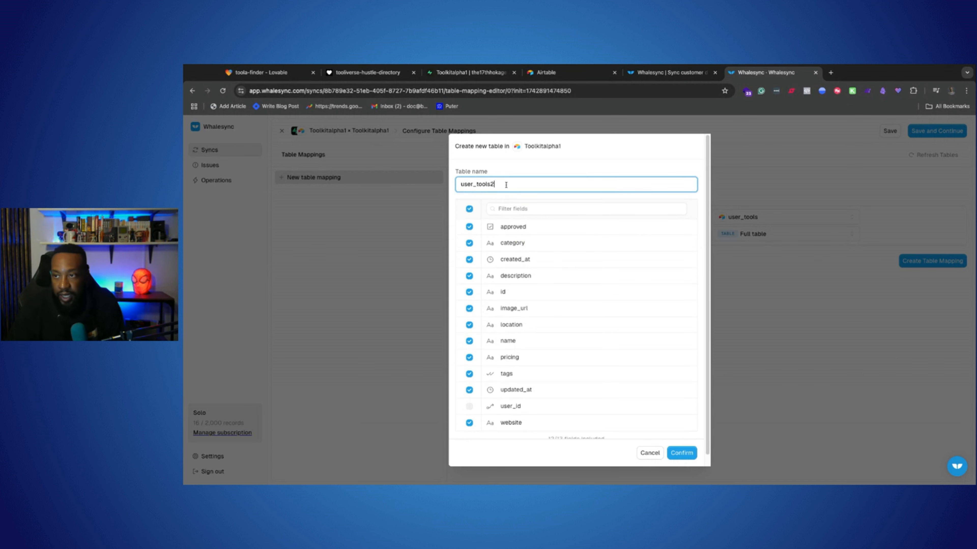
left_click(687, 453)
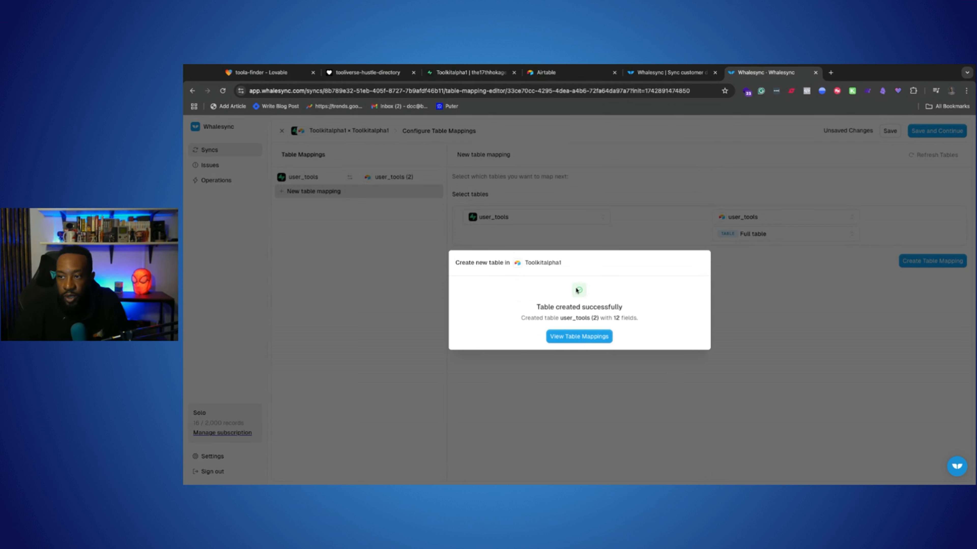
Automap the 12 matching fields between user_tools and user_tools (2), and save the table mapping
left_click(599, 341)
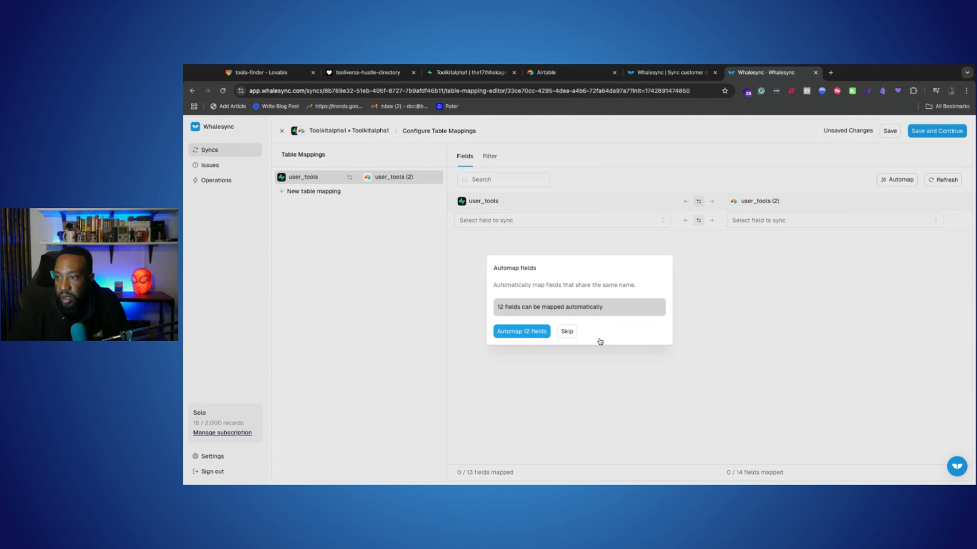
left_click(515, 335)
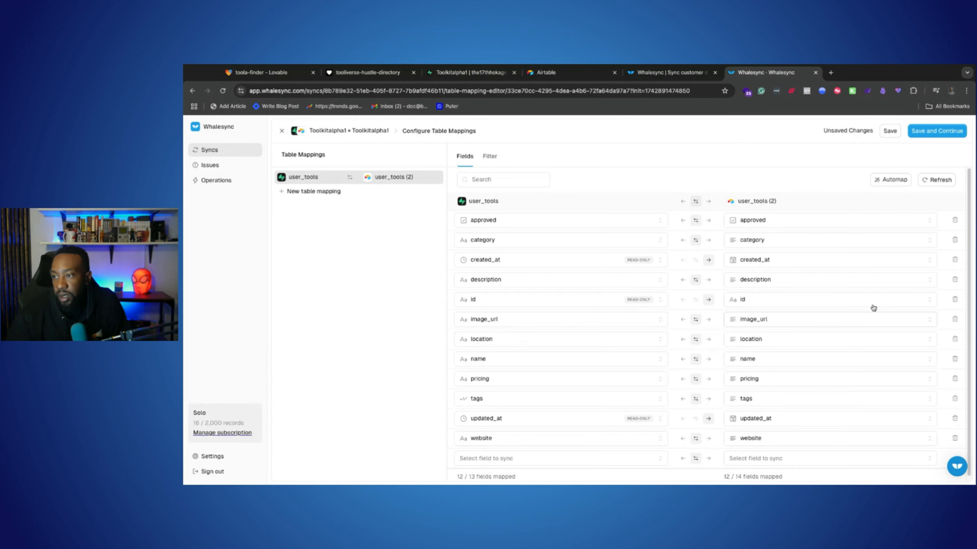
left_click(932, 131)
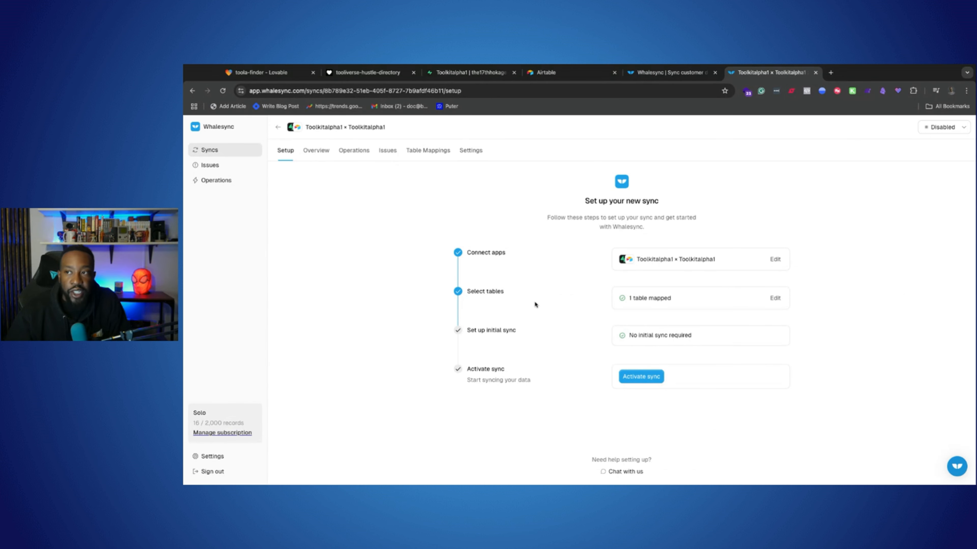
Activate the new Toolkitalpha1 sync in Whalesync after revisiting the Supabase schema and the Airtable home page
left_click(477, 73)
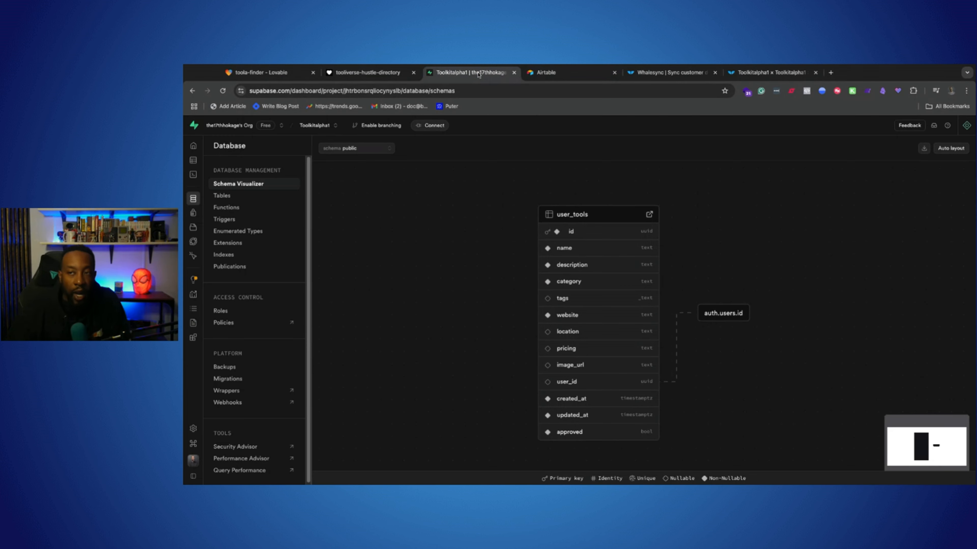
left_click(546, 72)
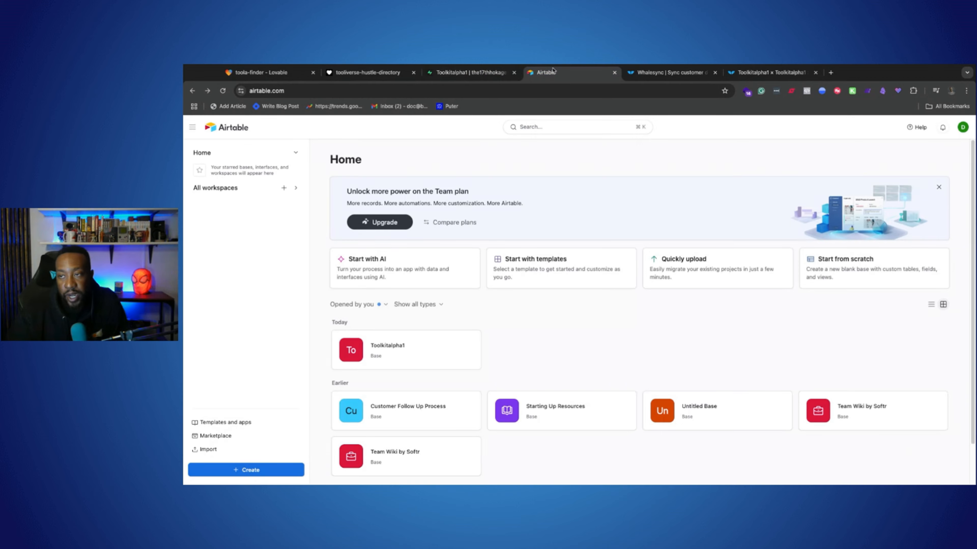
left_click(482, 75)
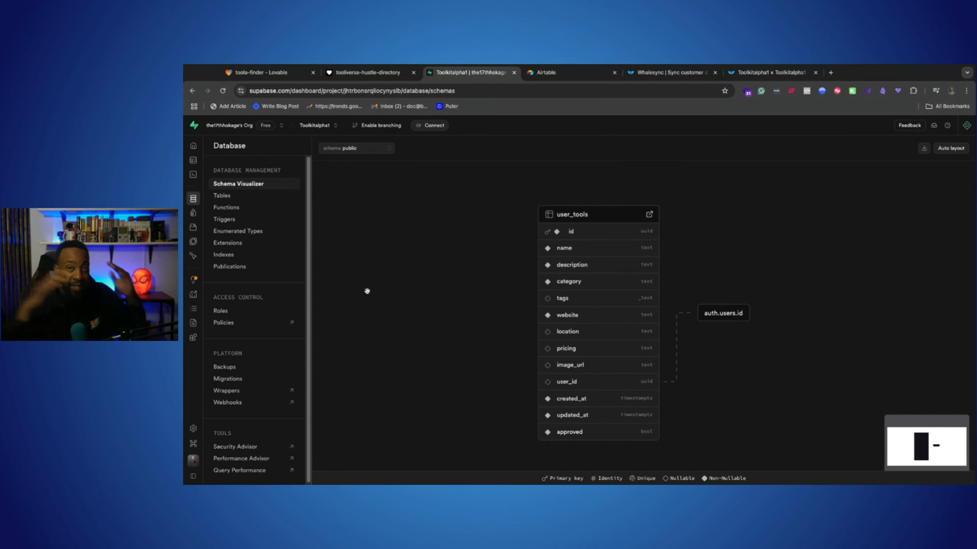
left_click(769, 73)
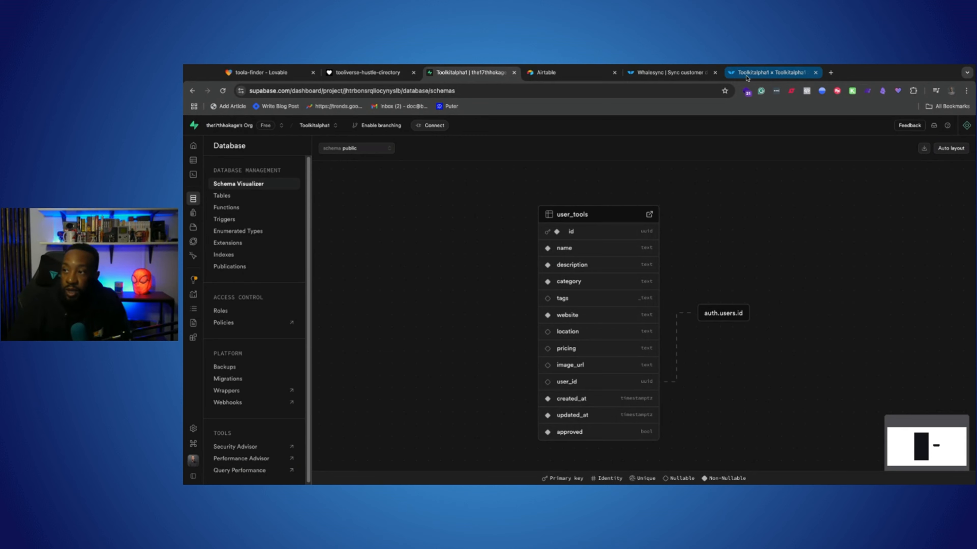
left_click(641, 378)
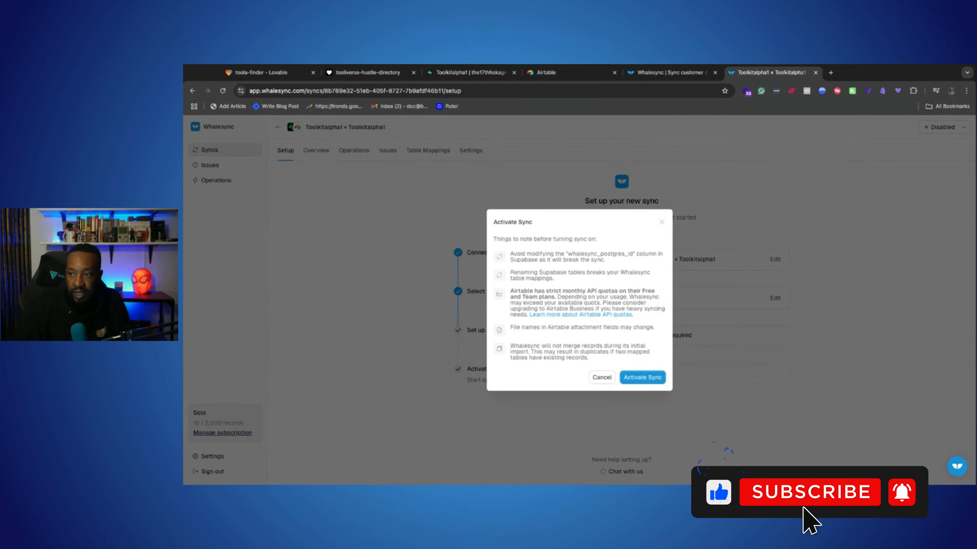
left_click(641, 378)
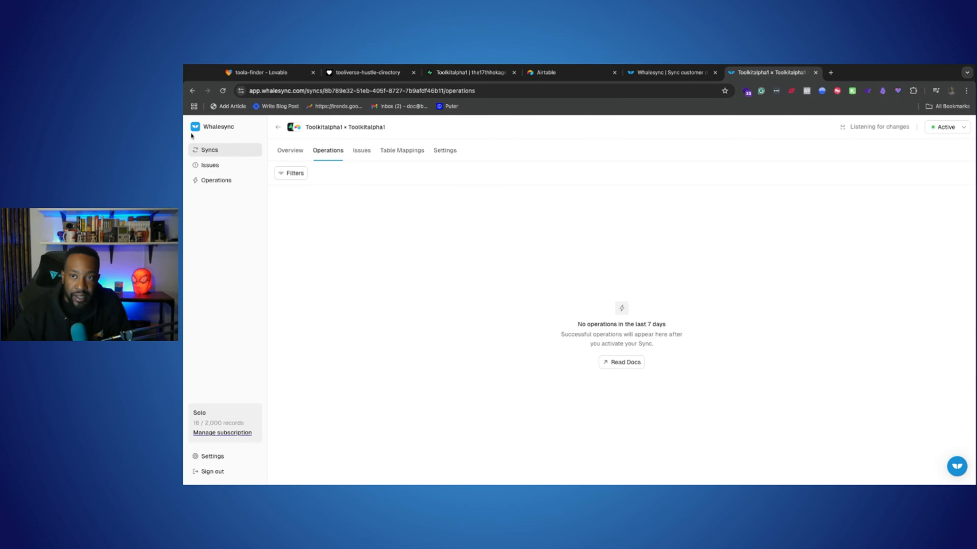
Open the Toolkitalpha1 base in Airtable, and view the user_tools columns and rows in Supabase
left_click(554, 73)
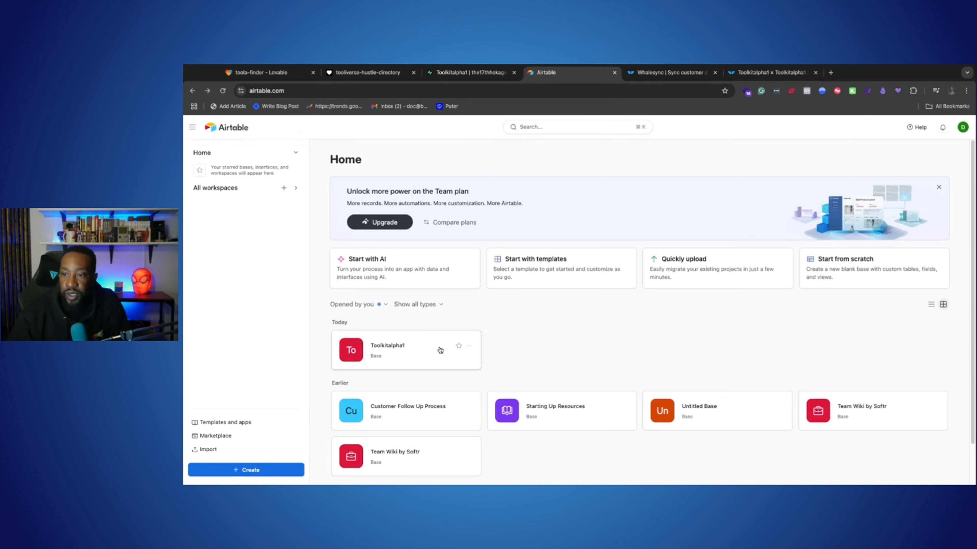
left_click(411, 358)
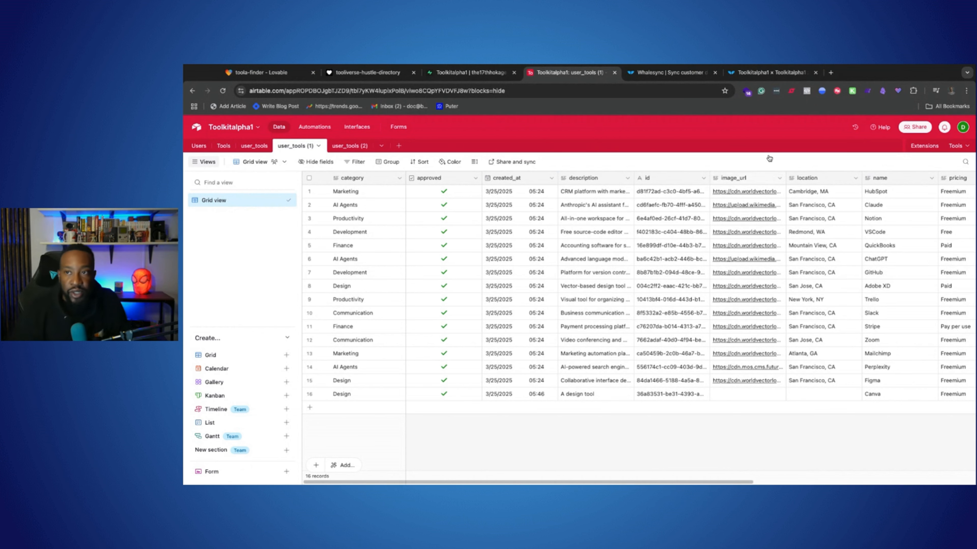
left_click(469, 72)
left_click(222, 196)
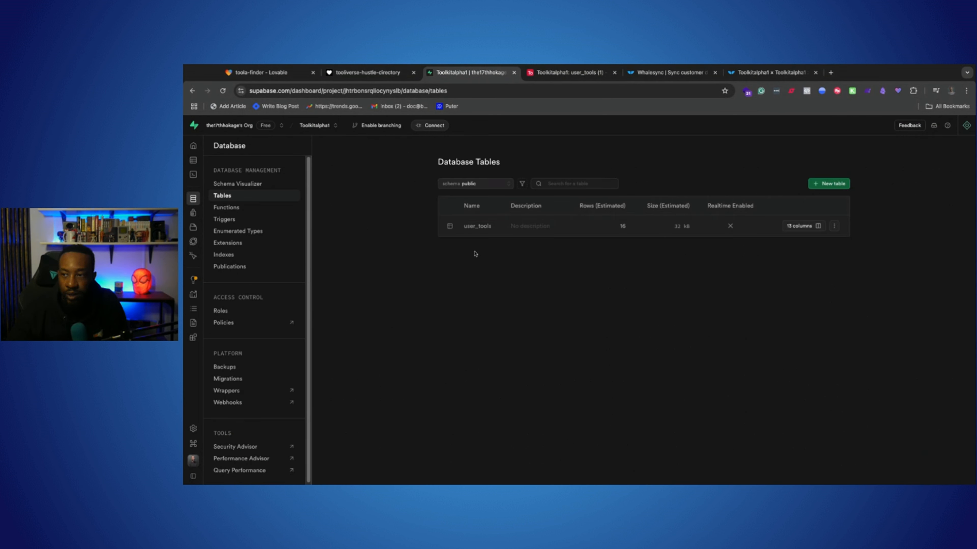
left_click(798, 226)
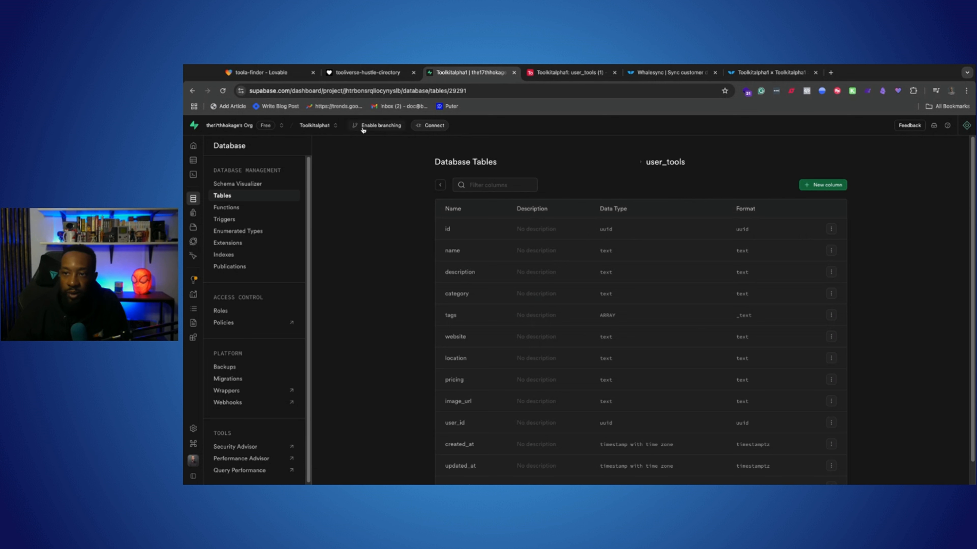
left_click(195, 95)
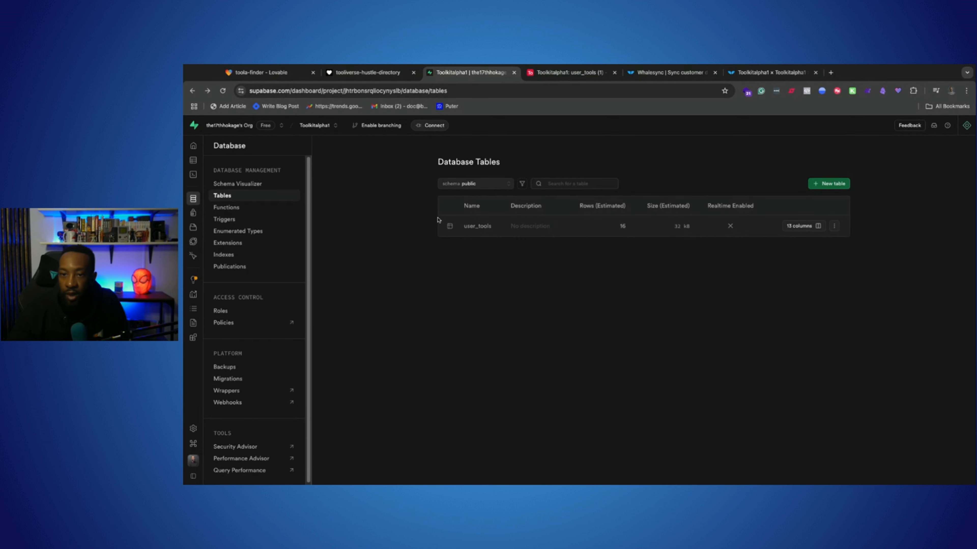
left_click(194, 200)
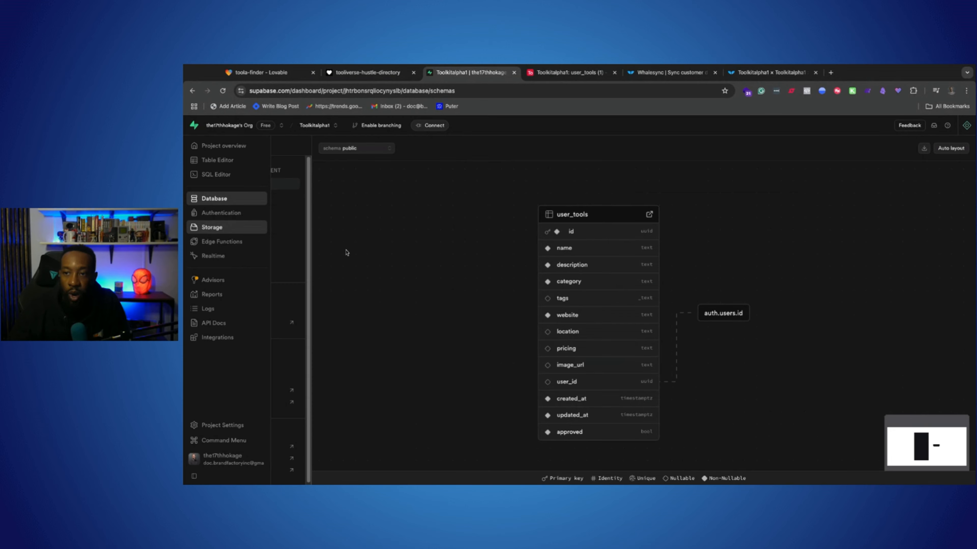
scroll(681, 320, "down", 2)
scroll(669, 317, "up", 2)
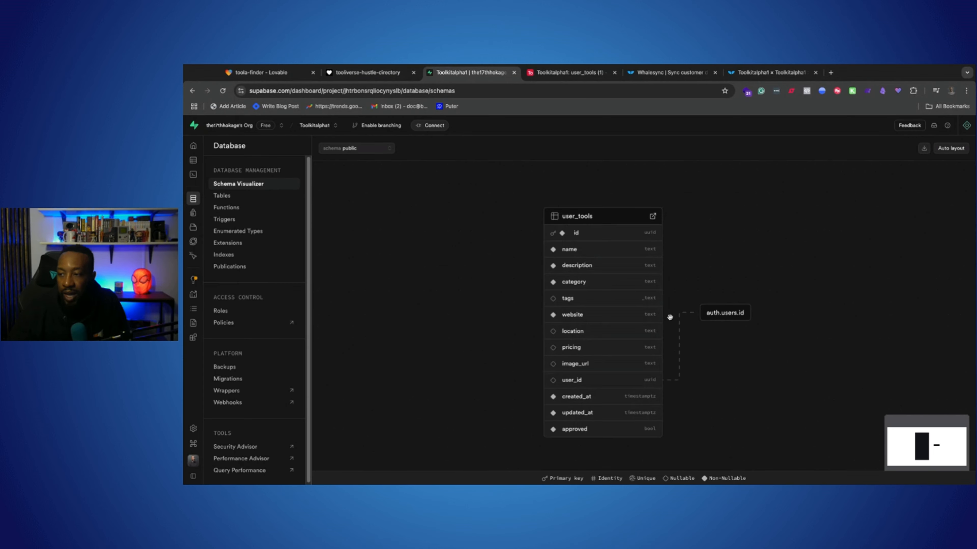
left_click(652, 216)
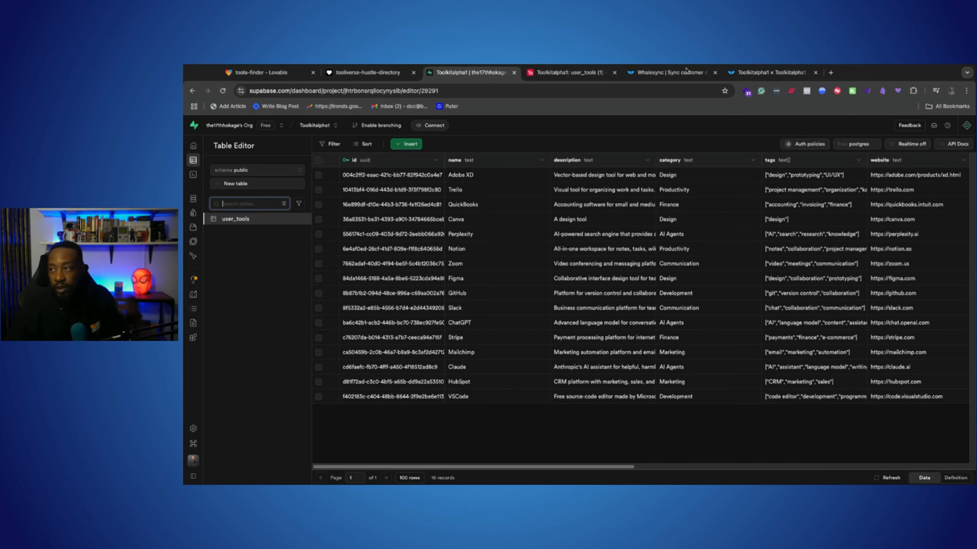
Compare the records and fields of Airtable's user_tools (1) table with Supabase's user_tools table
left_click(764, 74)
left_click(570, 73)
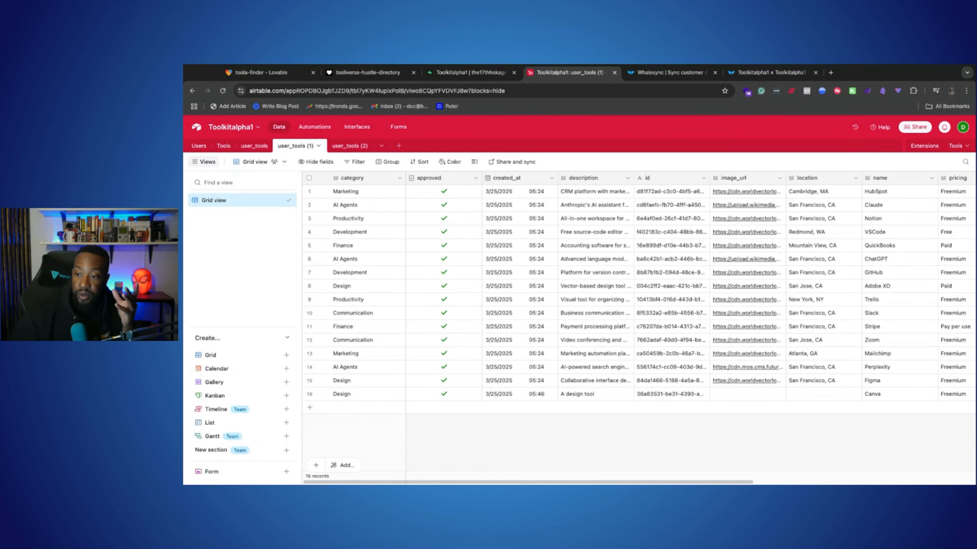
scroll(473, 454, "right", 2)
scroll(634, 327, "right", 3)
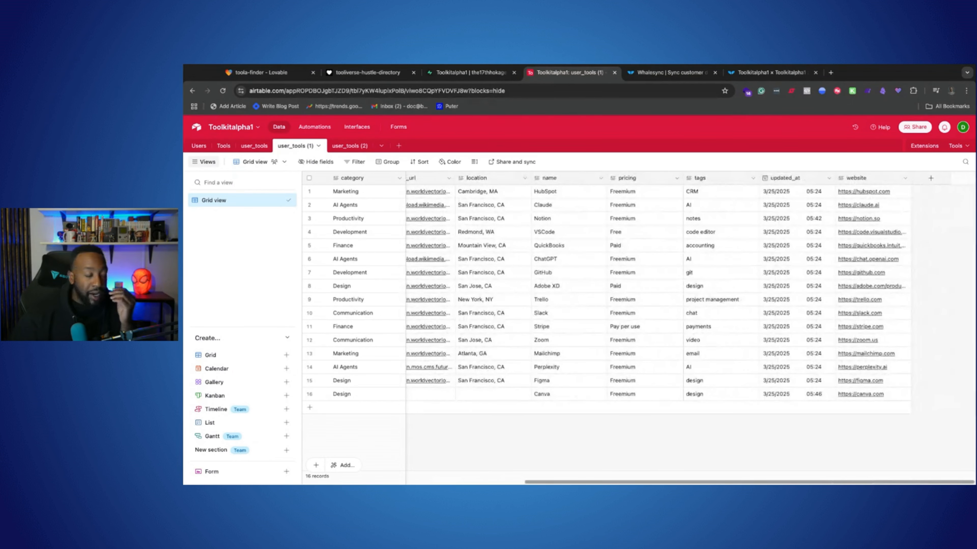
scroll(636, 327, "left", 5)
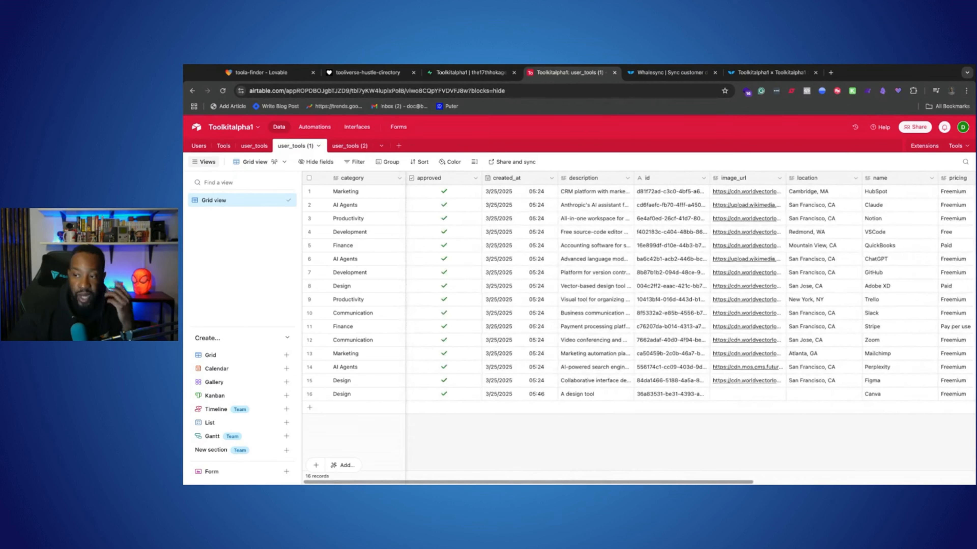
scroll(636, 327, "right", 10)
scroll(581, 369, "left", 10)
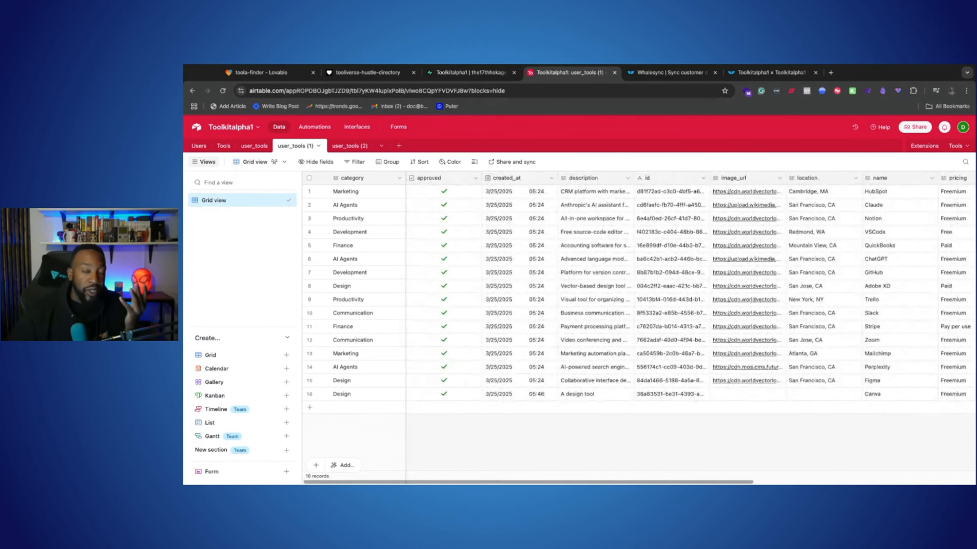
left_click(484, 73)
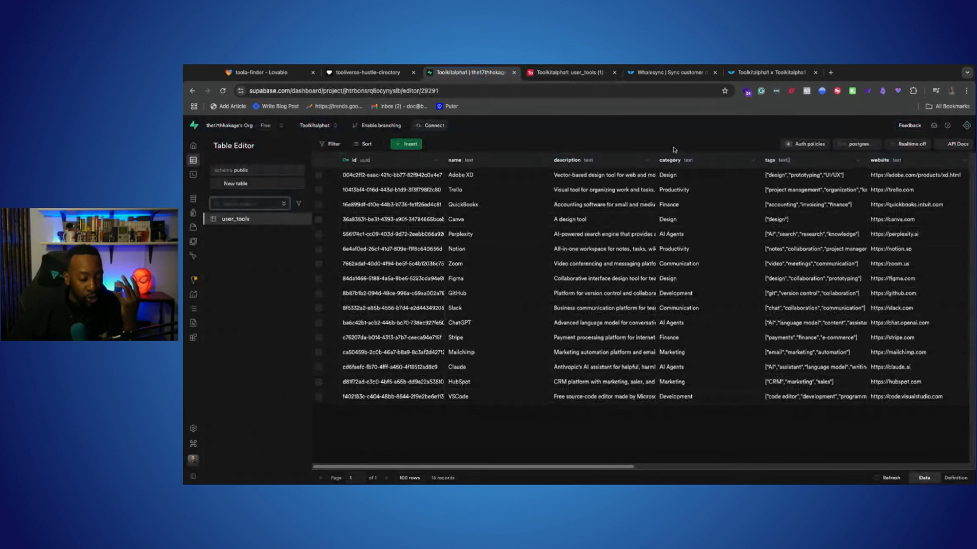
left_click(569, 72)
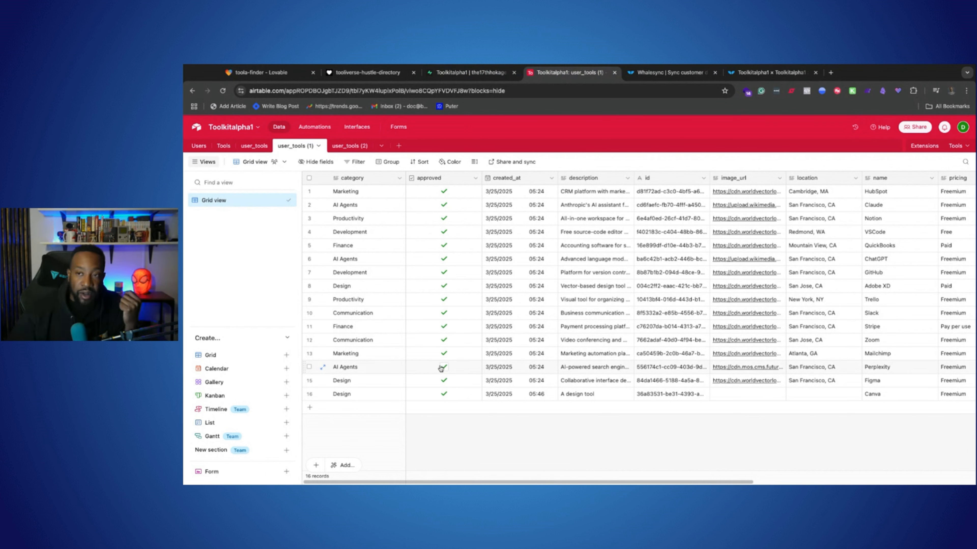
left_click(471, 72)
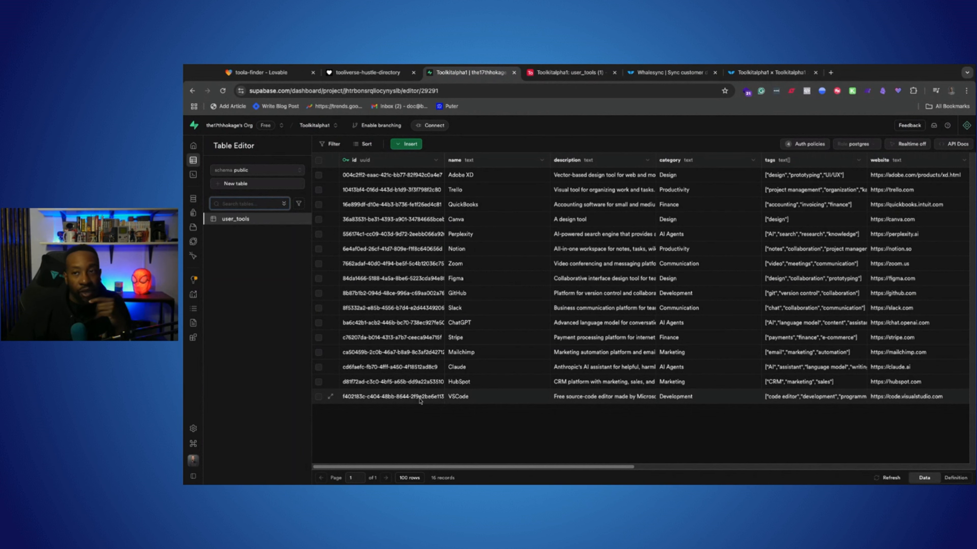
Review the Featured Tools cards on the Tooliverse preview site, and return to the user_tools (1) table in Airtable
left_click(365, 73)
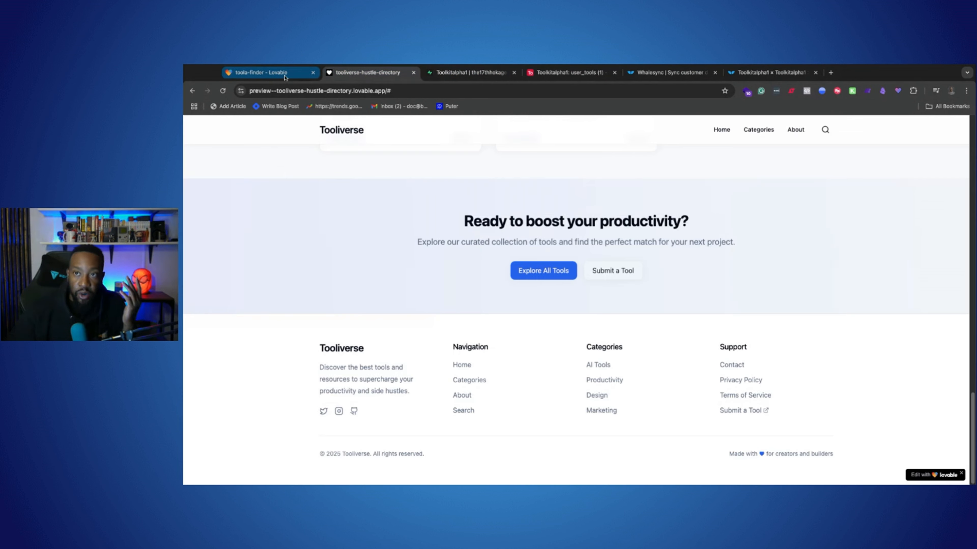
scroll(505, 276, "up", 20)
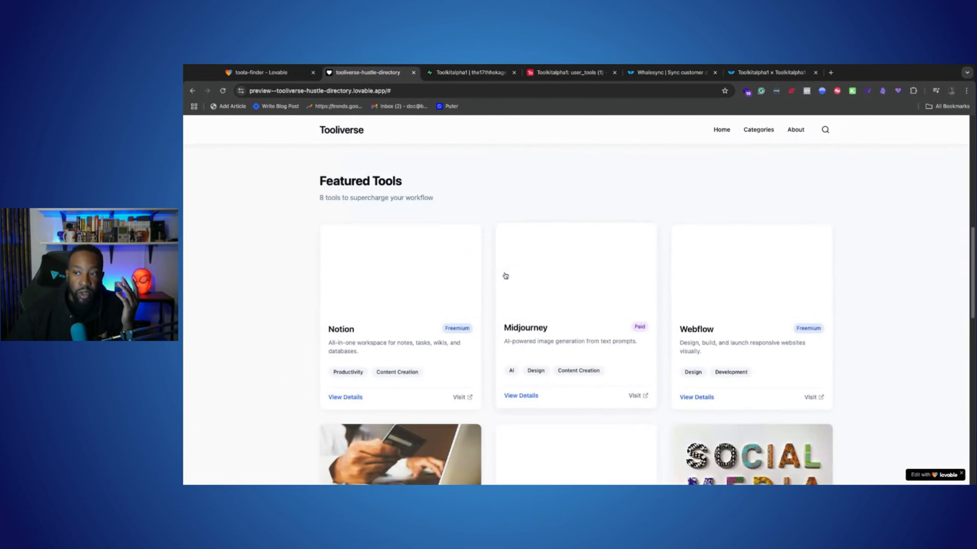
scroll(504, 273, "down", 11)
scroll(504, 272, "down", 5)
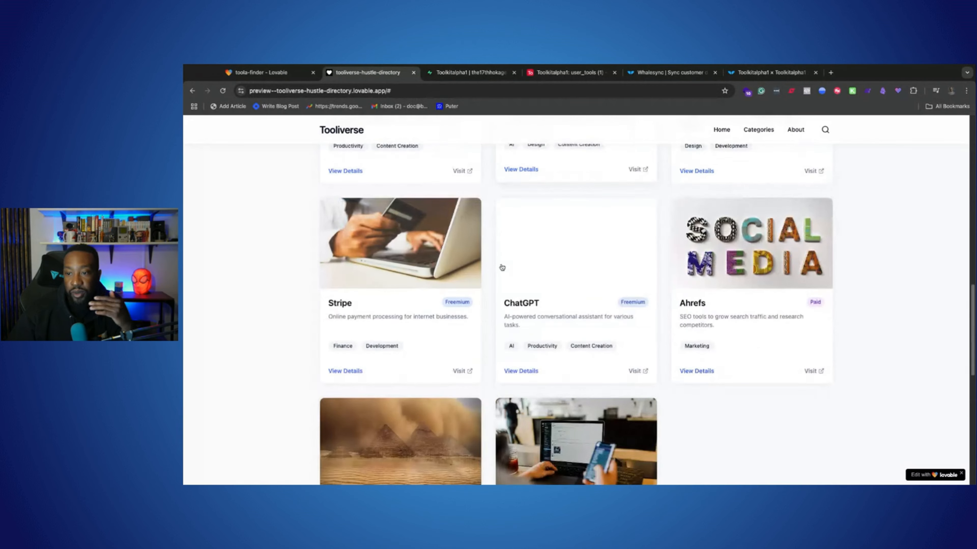
left_click(581, 77)
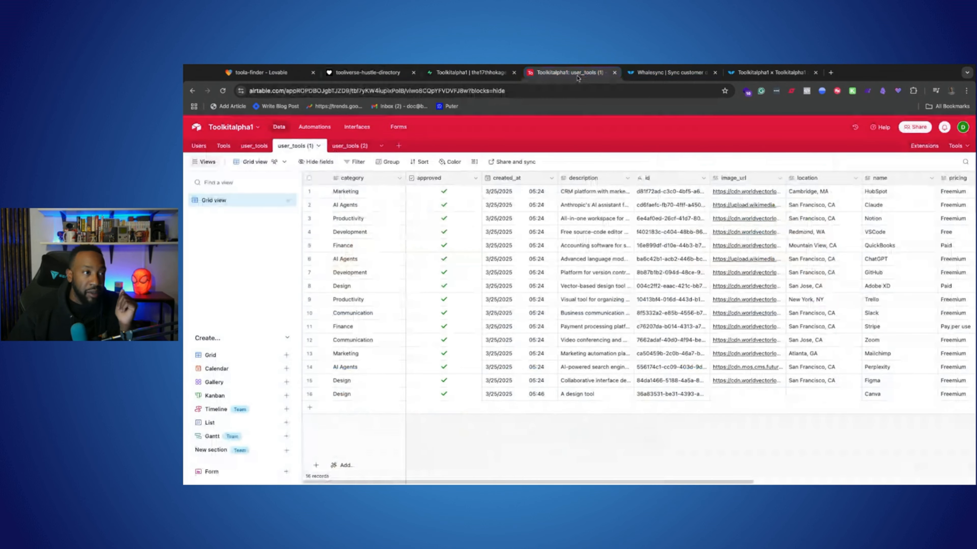
Switch to the toola-finder project in Lovable and open its ToolFinder preview in a separate browser tab
left_click(271, 77)
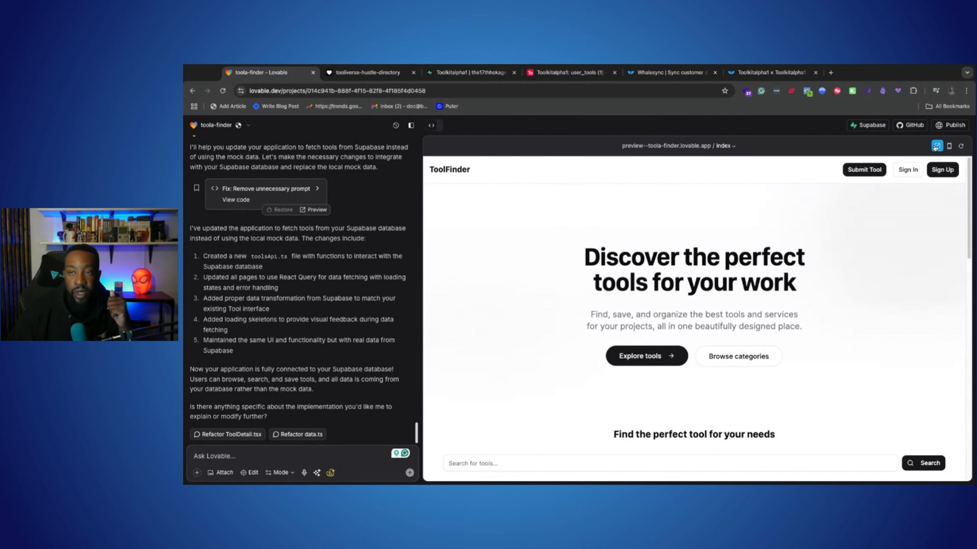
left_click(937, 145)
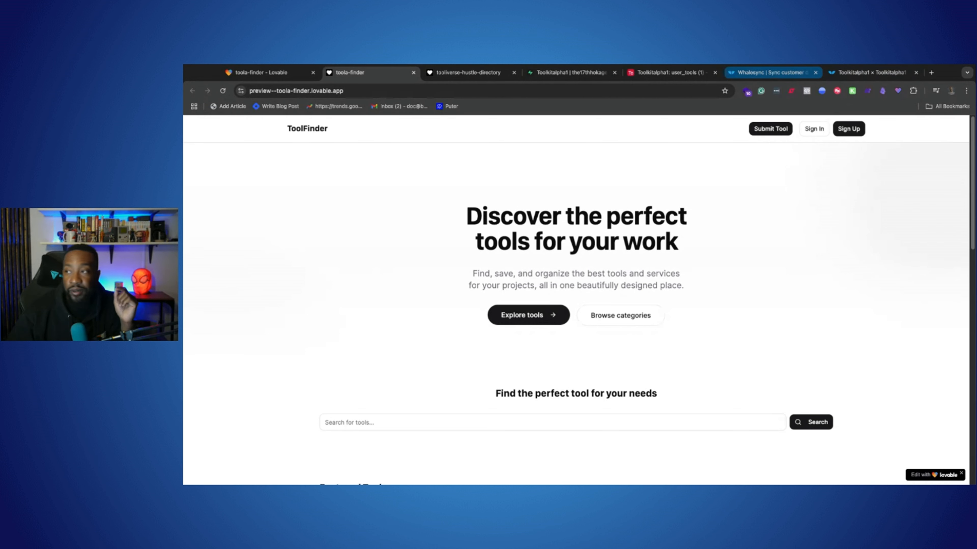
left_click(769, 73)
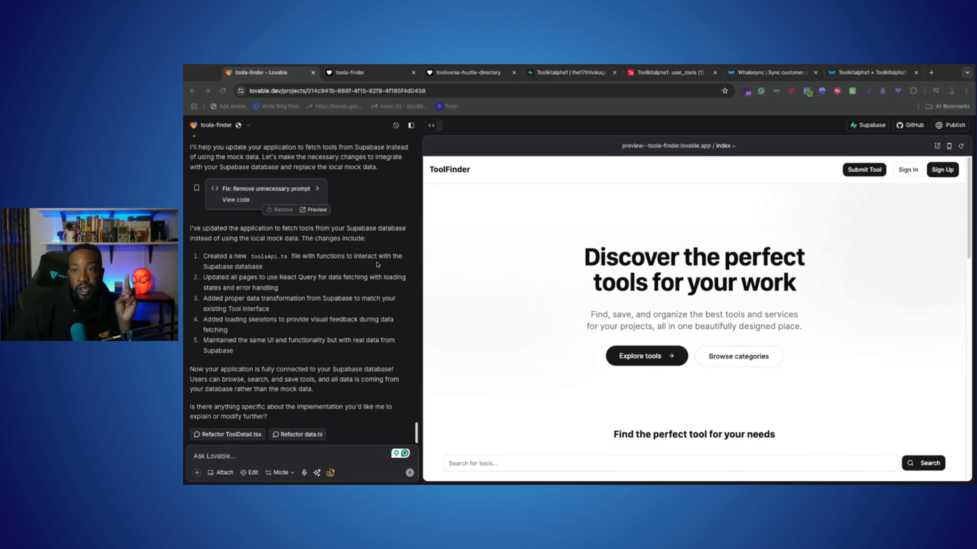
Review the ToolFinder preview alongside the Supabase and Airtable user_tools tables and the Whalesync home page
scroll(497, 273, "down", 3)
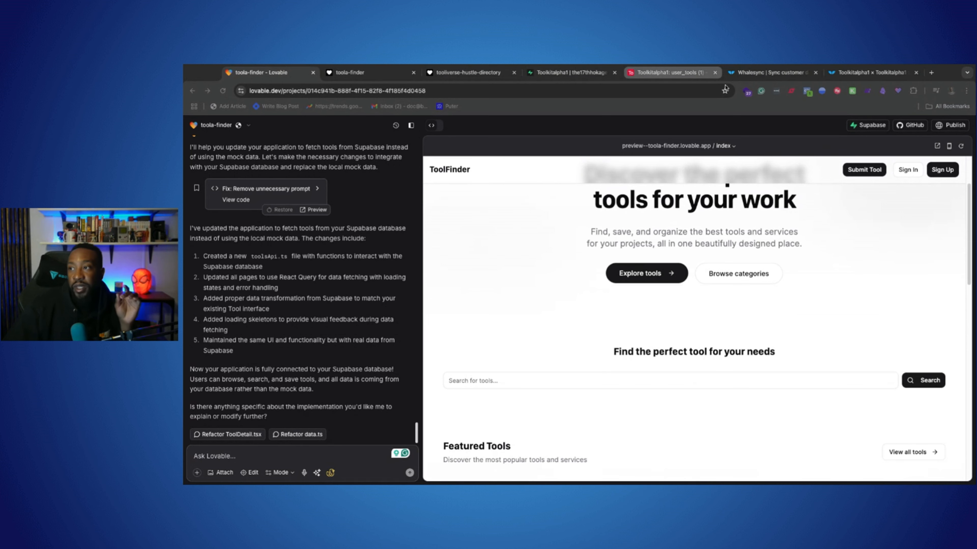
left_click(590, 73)
left_click(653, 73)
left_click(761, 72)
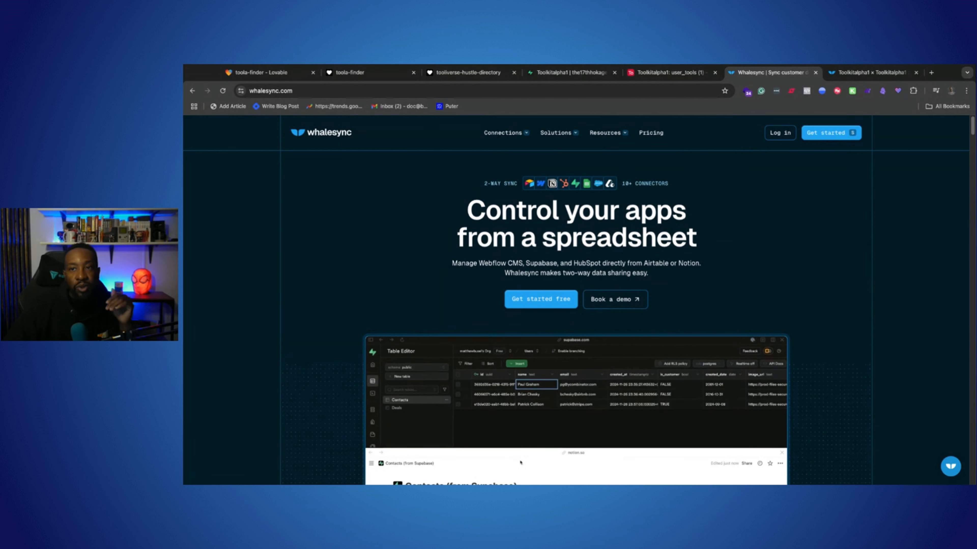
left_click(371, 73)
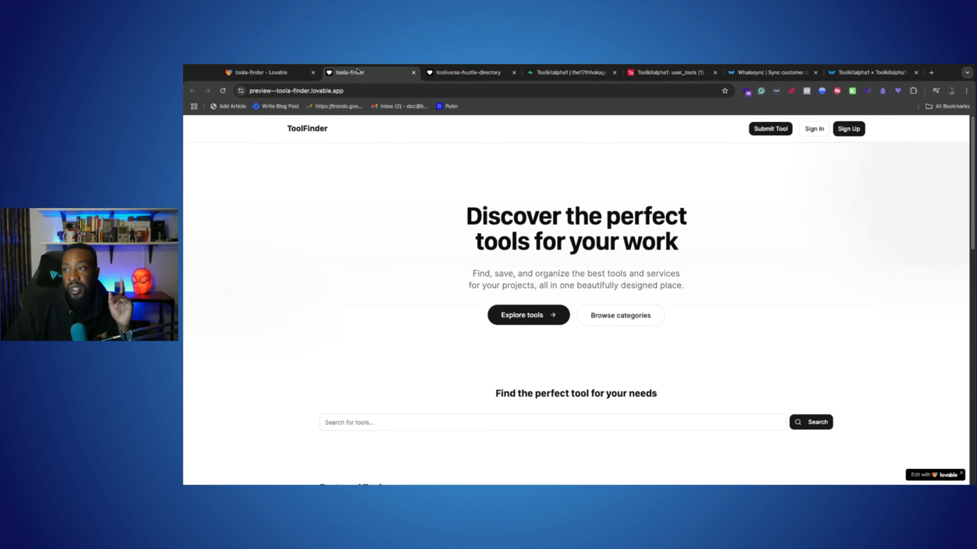
left_click(766, 73)
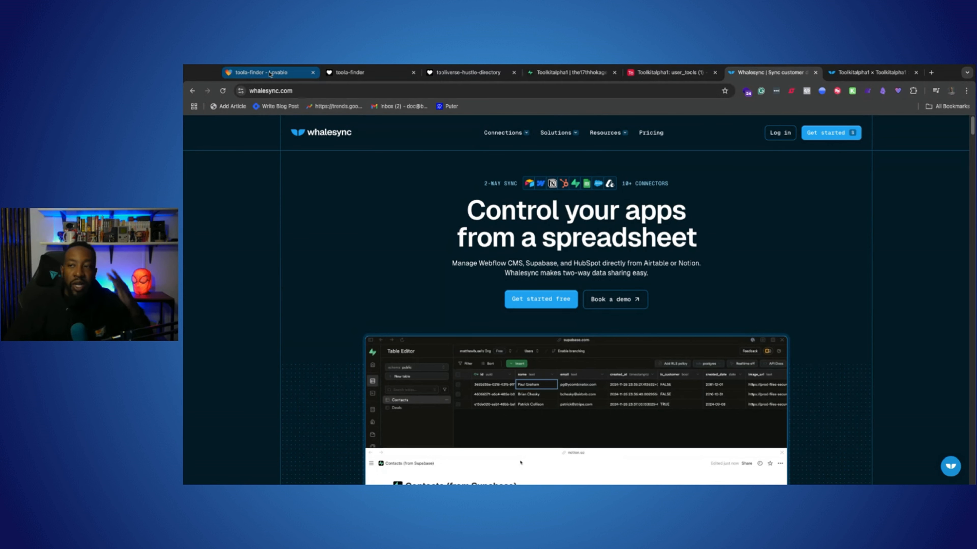
left_click(358, 72)
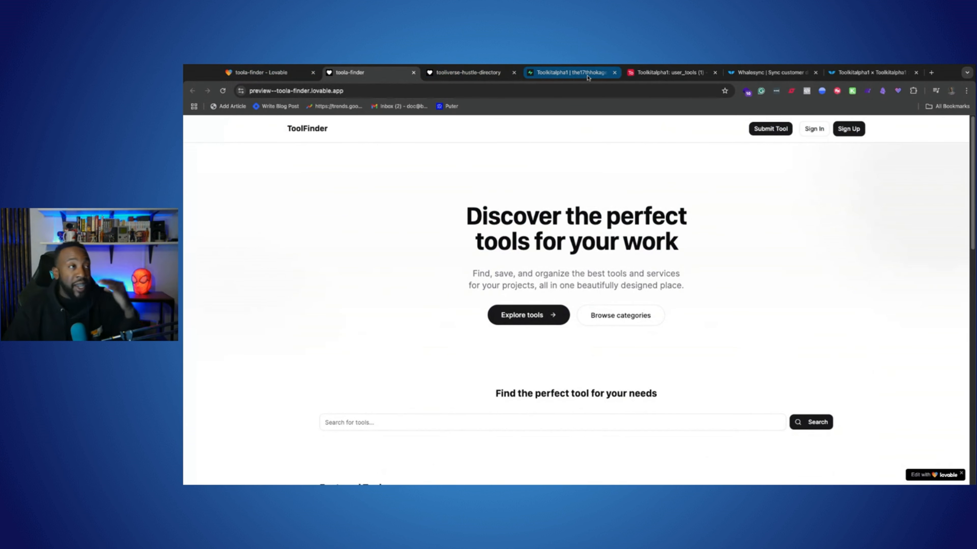
left_click(739, 77)
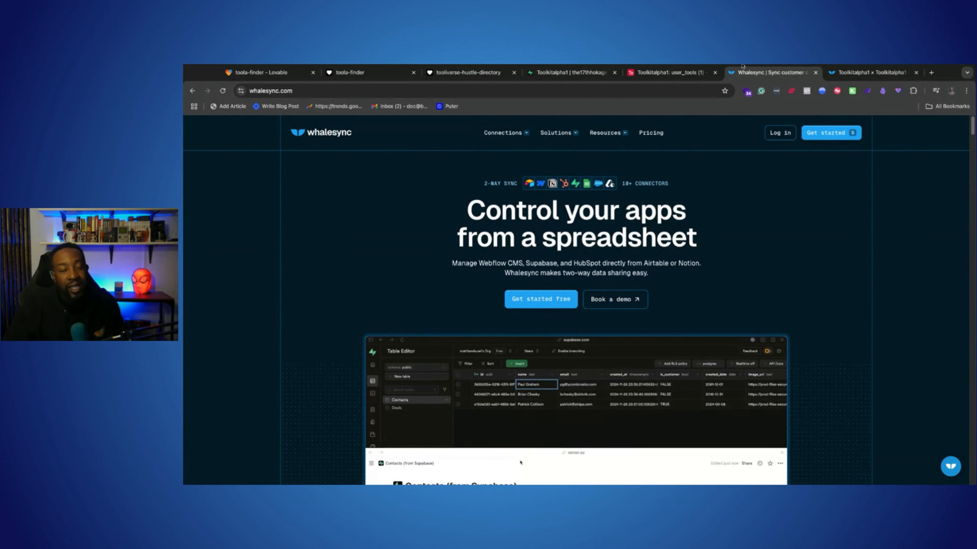